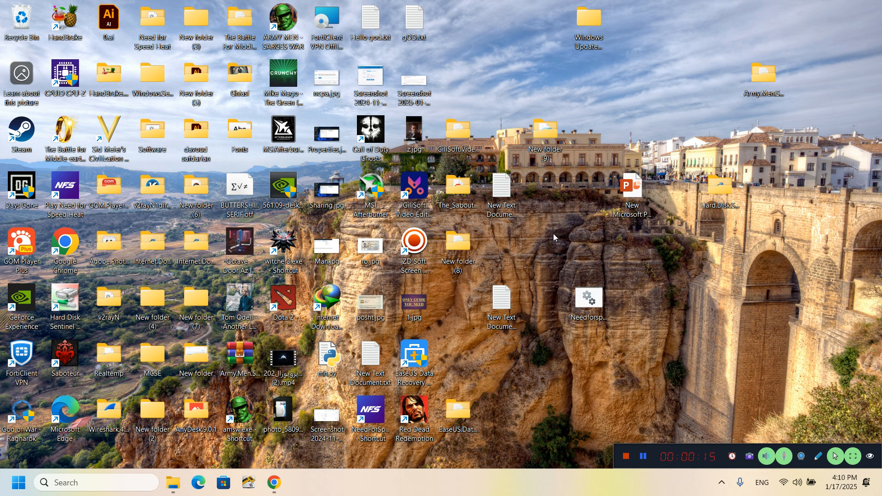
right_click(541, 235)
left_click(562, 268)
right_click(535, 209)
left_click(558, 240)
Step: Check in the list of Wi-Fi networks which one the computer is connected to, and return to the desktop
left_click(788, 493)
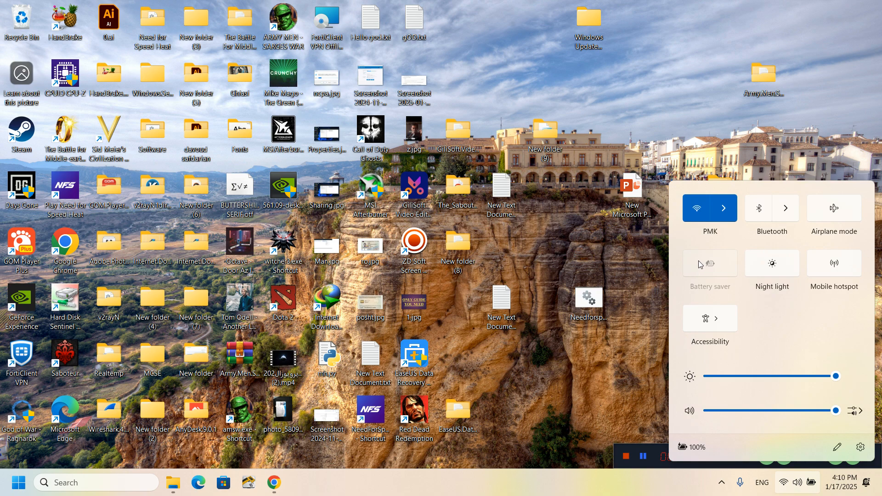
left_click(722, 213)
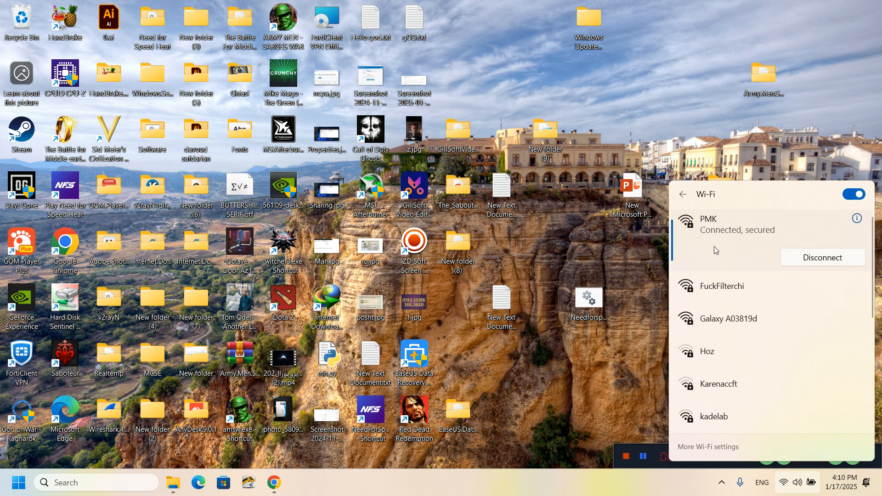
left_click(684, 200)
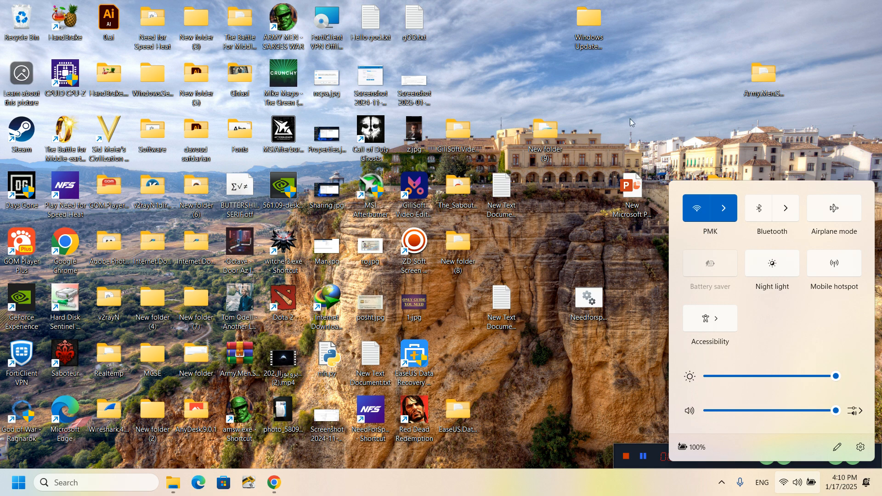
right_click(600, 103)
right_click(605, 128)
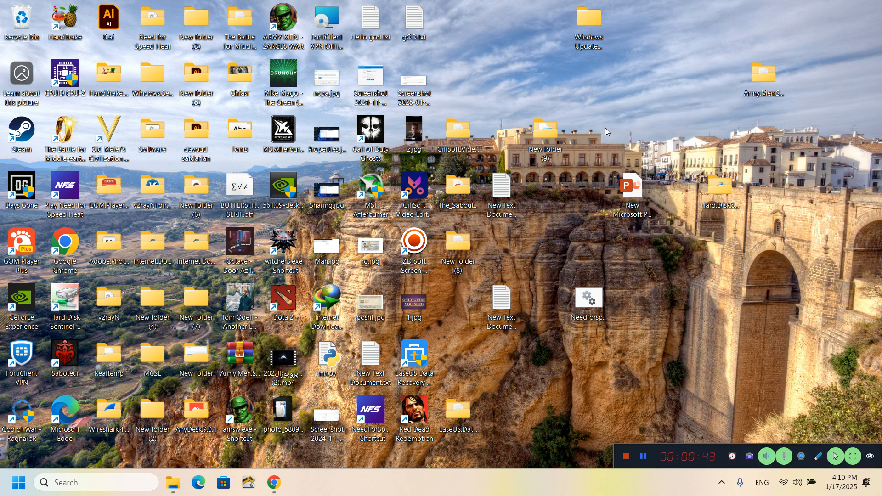
left_click(630, 162)
Step: Create a new folder on the desktop, place it beside the Windows Update folder and name it sharefolder
right_click(584, 174)
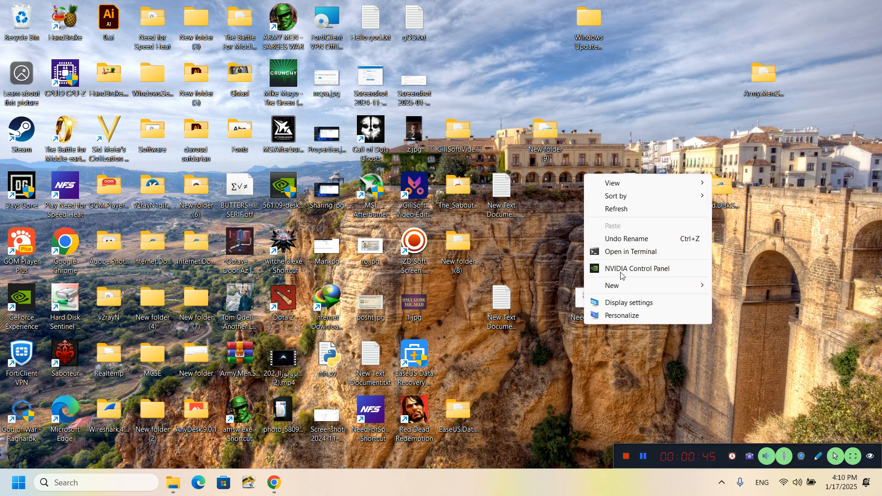
right_click(587, 139)
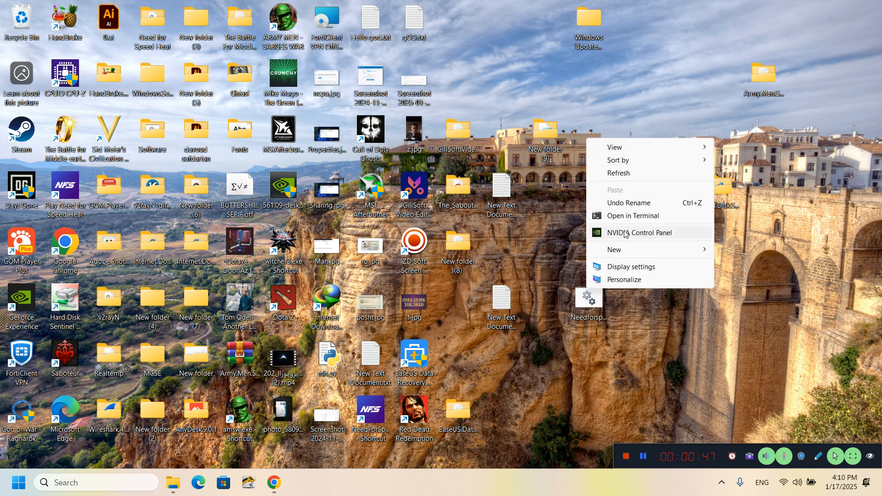
mouse_move(631, 250)
left_click(742, 251)
left_click_drag(588, 133, 680, 38)
key("F2")
type("sharefolder")
key("Return")
Step: Share sharefolder on the network through its properties, keeping Acer as the owner
right_click(681, 18)
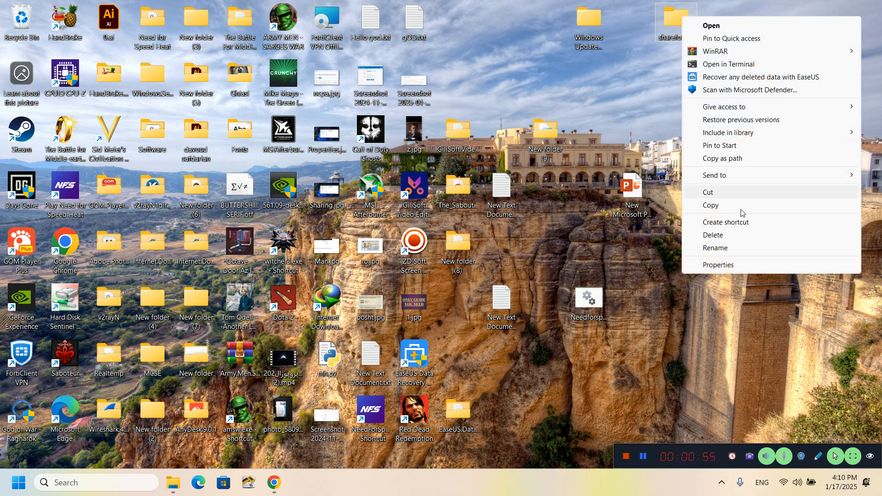
left_click(734, 266)
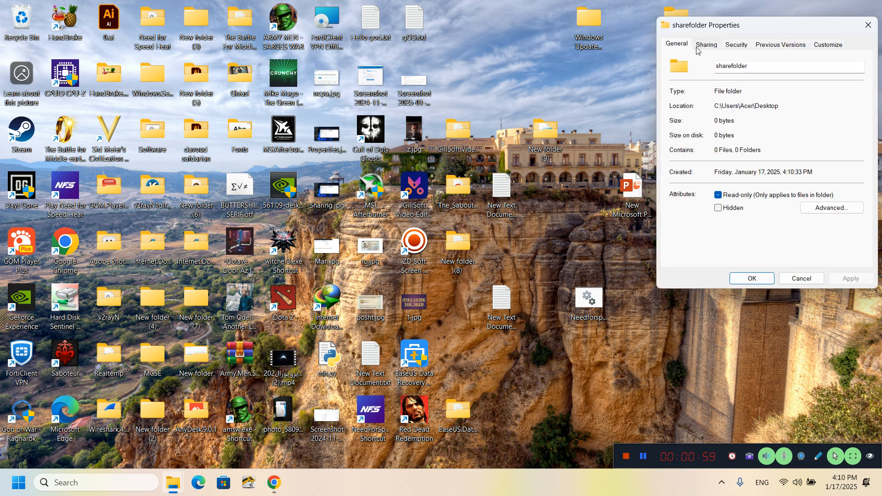
left_click(700, 46)
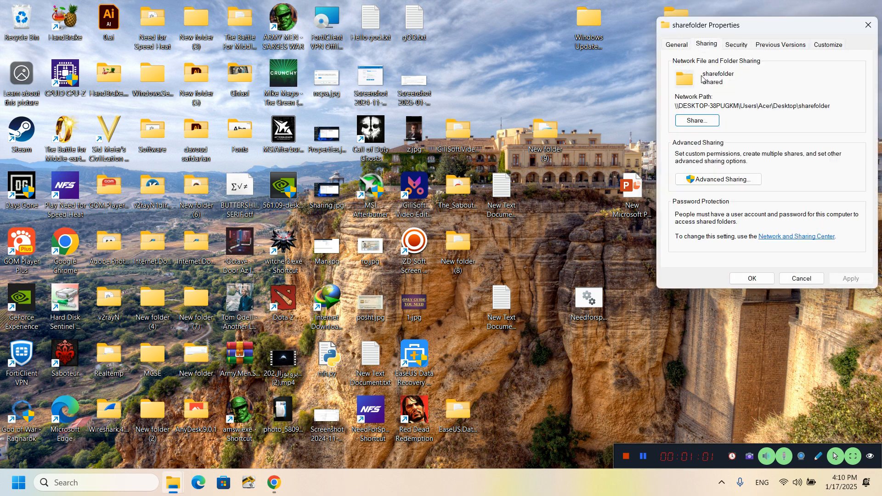
left_click(708, 122)
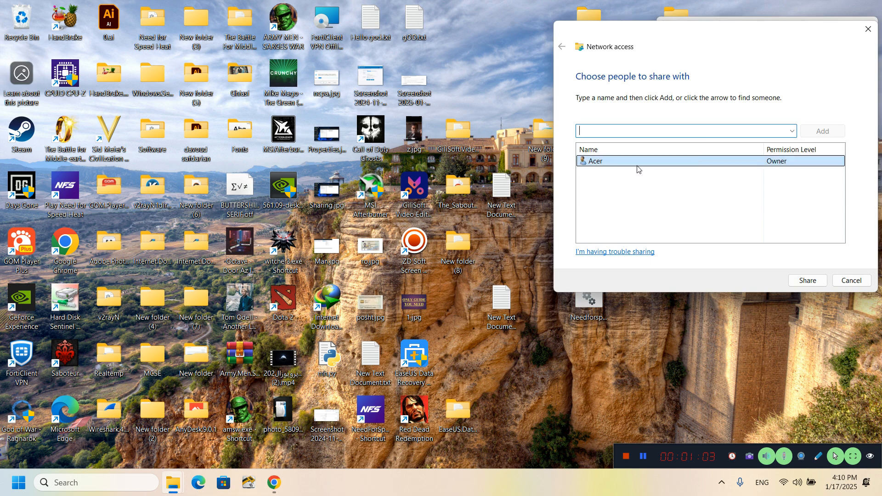
left_click(807, 282)
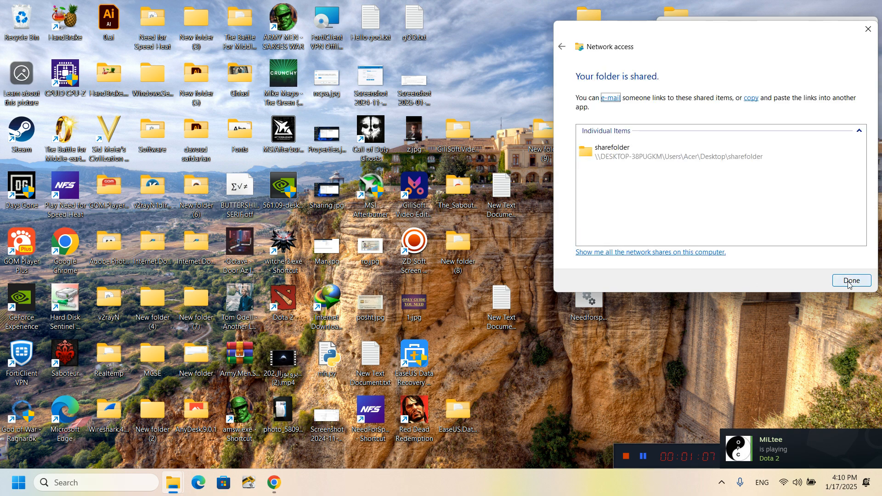
left_click(851, 281)
Step: Turn on "Share this folder" in the advanced sharing settings of sharefolder and apply it
left_click(704, 180)
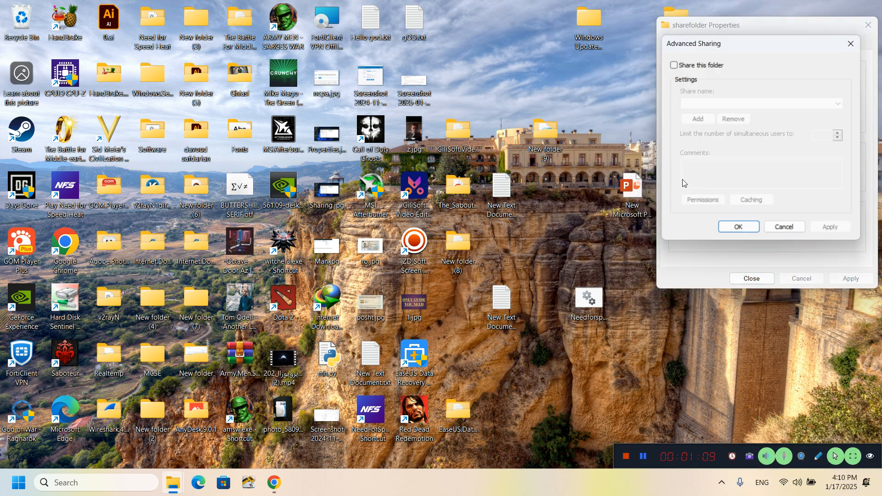
left_click(674, 64)
left_click(830, 230)
left_click(740, 229)
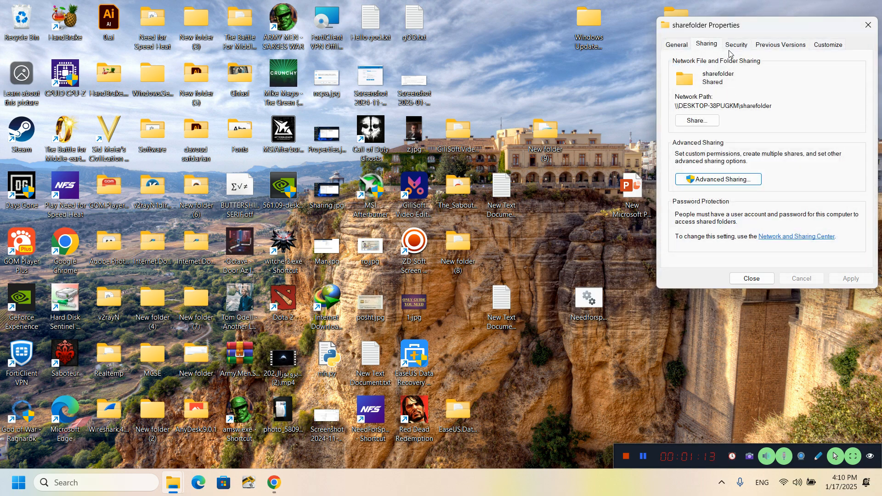
Step: Open the security permissions of sharefolder for editing and place their window beside the folder's properties
left_click(736, 45)
left_click(833, 139)
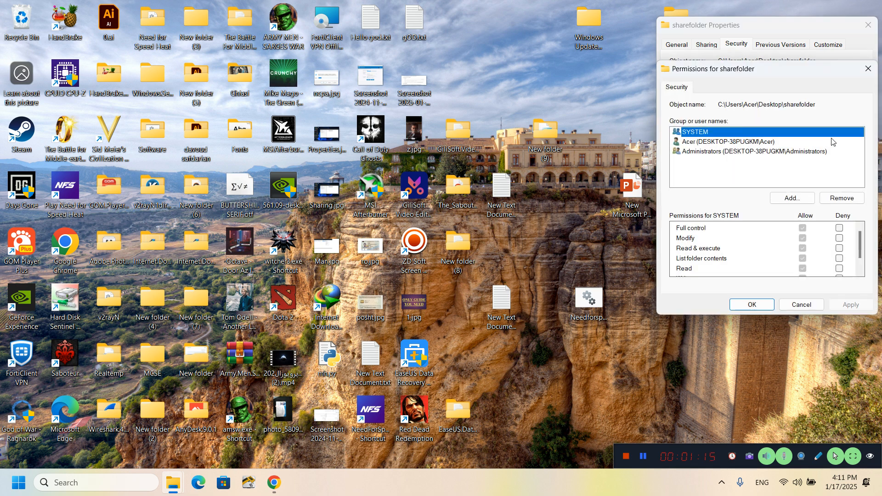
left_click_drag(734, 73, 436, 61)
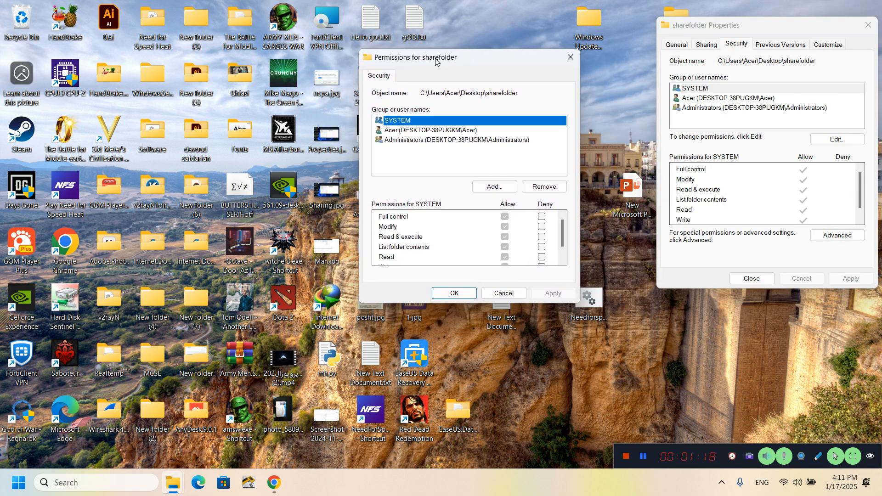
Step: Review the Acer and Administrators entries in the permission list and open the selection of users or groups to add
left_click(505, 187)
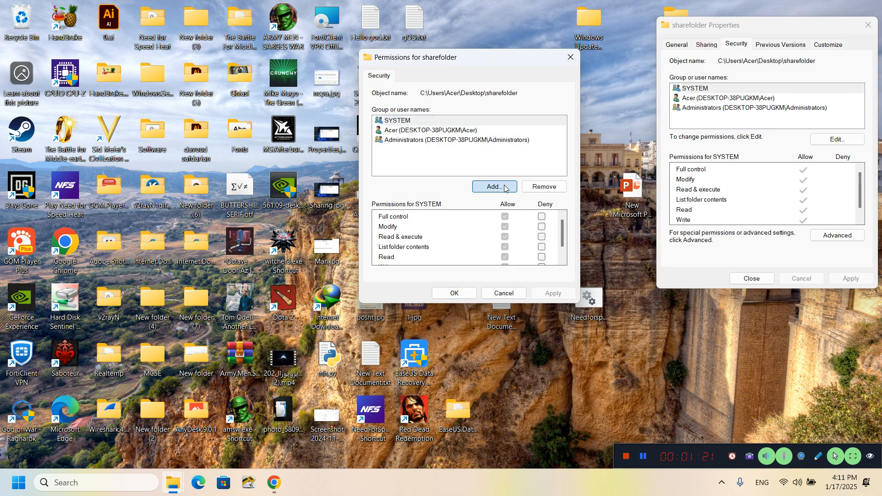
left_click(435, 131)
left_click(434, 139)
left_click(433, 131)
left_click(432, 139)
left_click(432, 132)
left_click(433, 140)
left_click(434, 132)
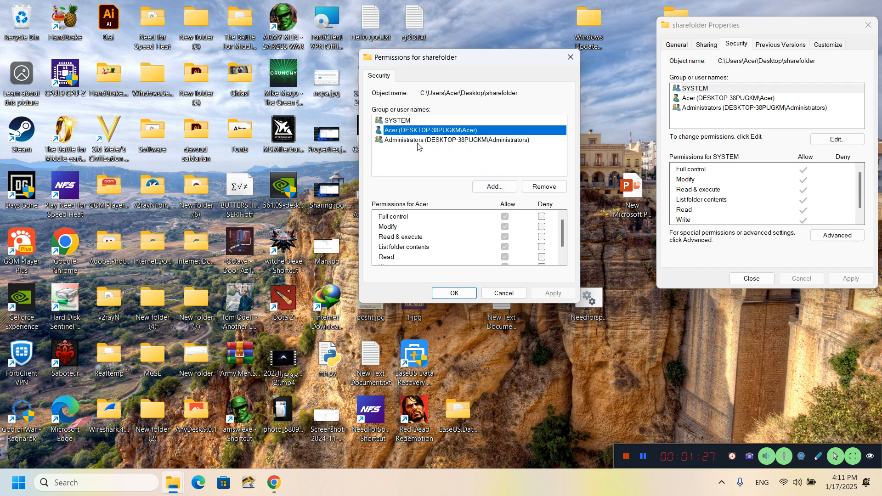
left_click(495, 187)
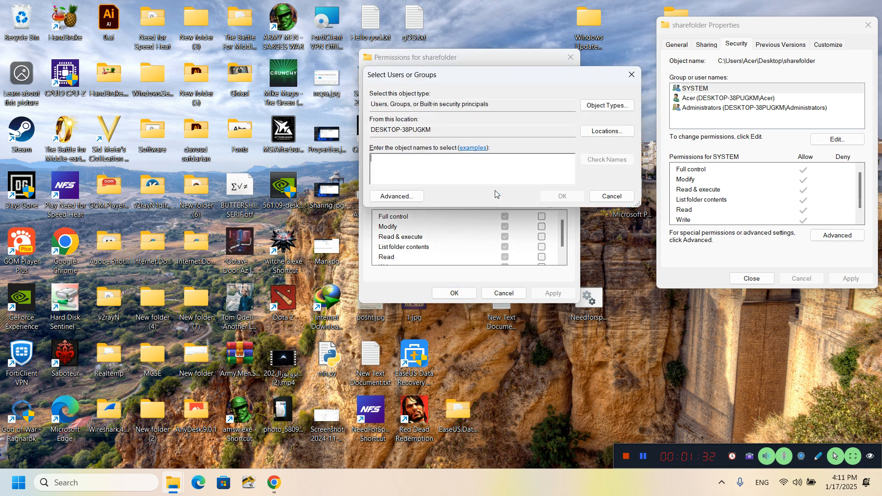
left_click(404, 197)
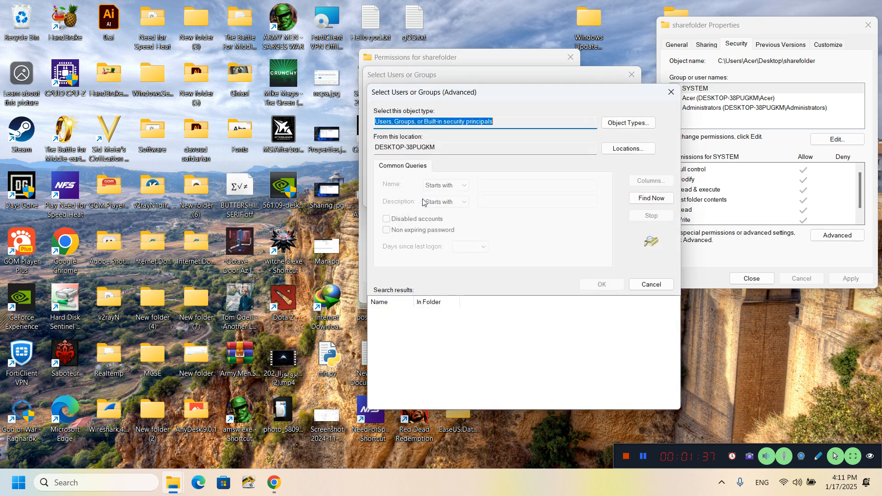
left_click(637, 199)
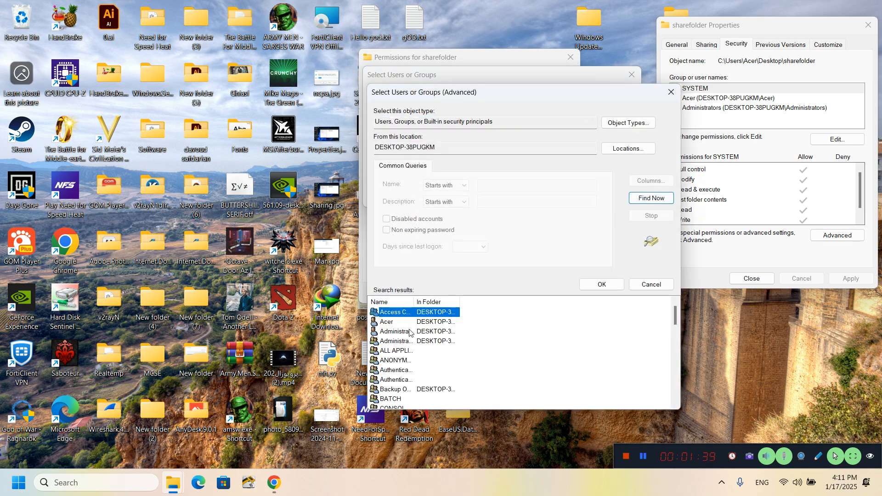
scroll(410, 332, "down", 5)
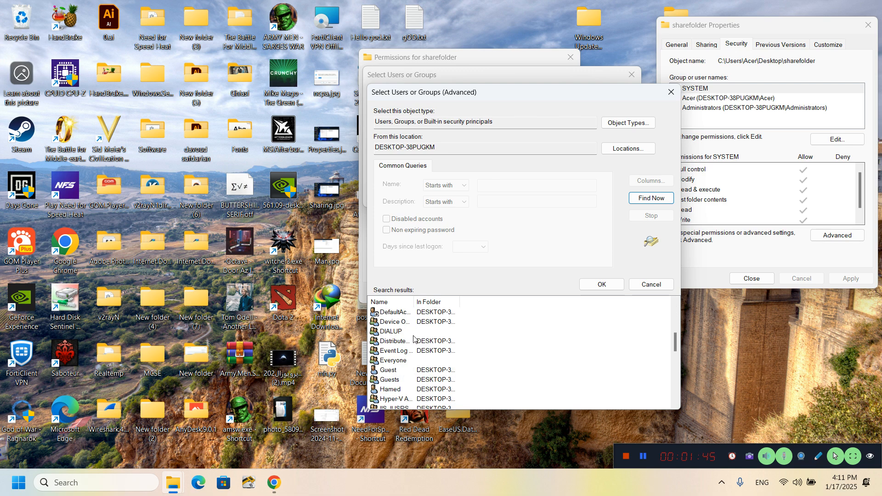
left_click(433, 341)
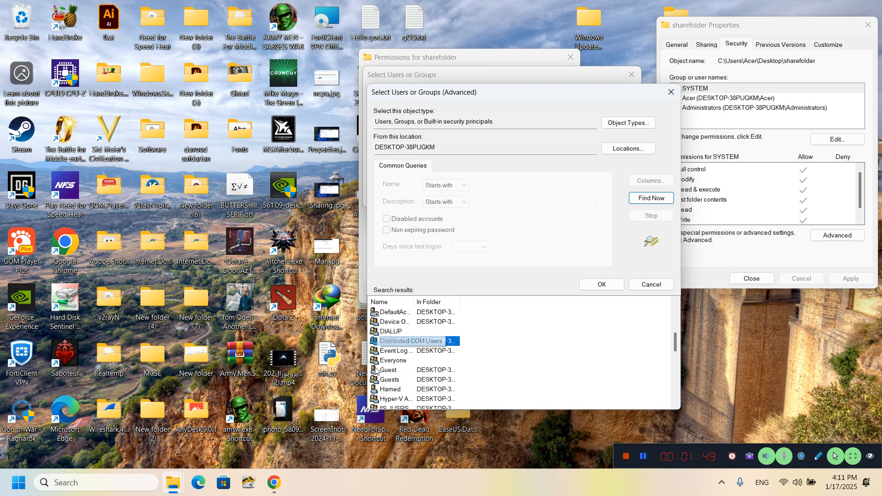
left_click(651, 285)
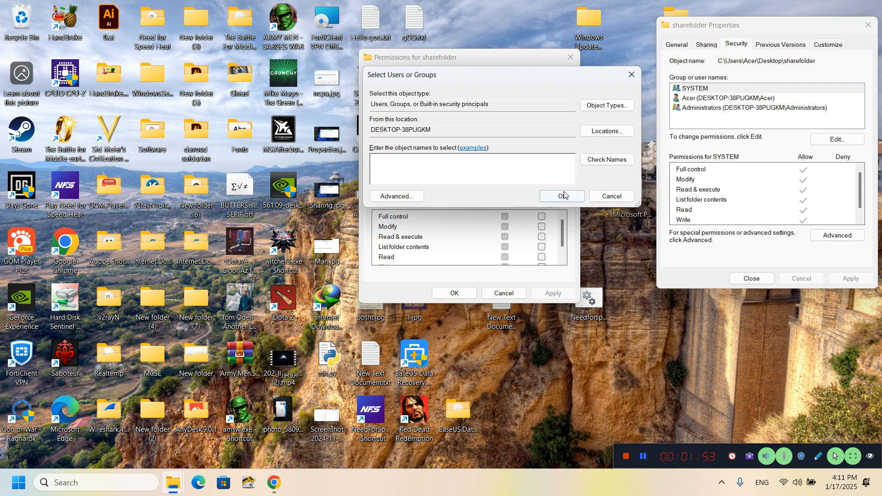
Step: Find the Everyone group with the advanced user search and add it to the permission list of sharefolder
left_click(409, 197)
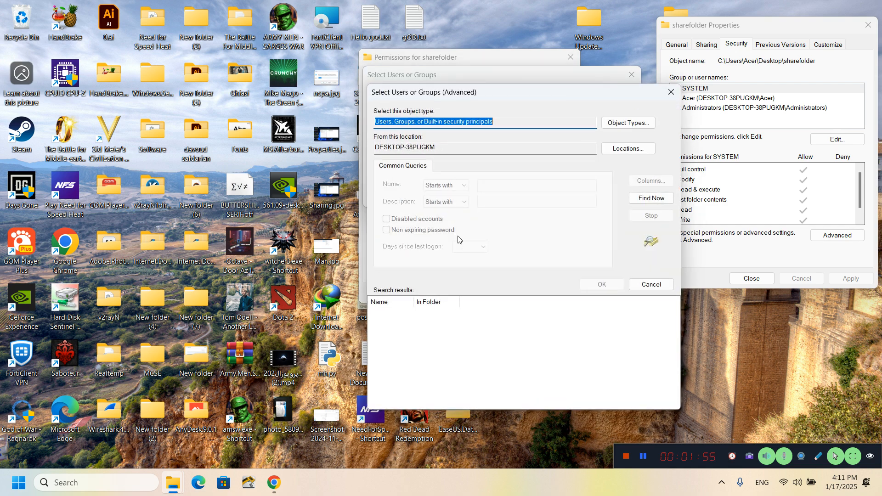
left_click(652, 198)
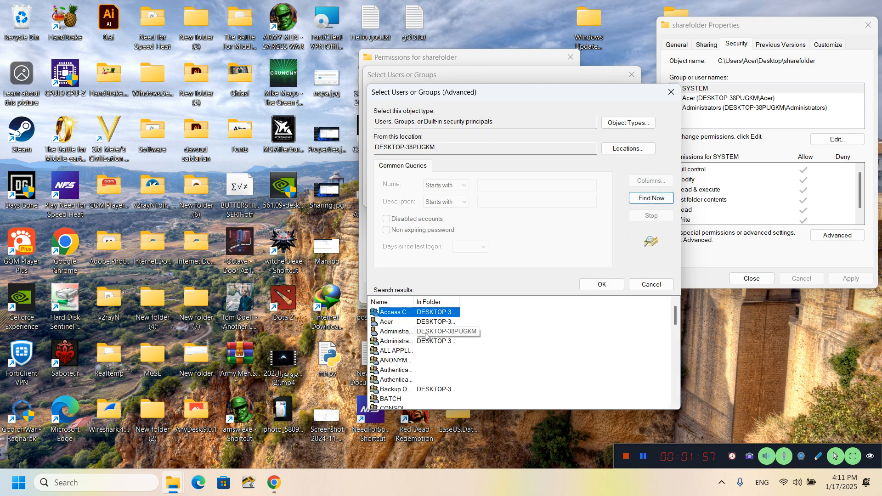
key("e")
key("e")
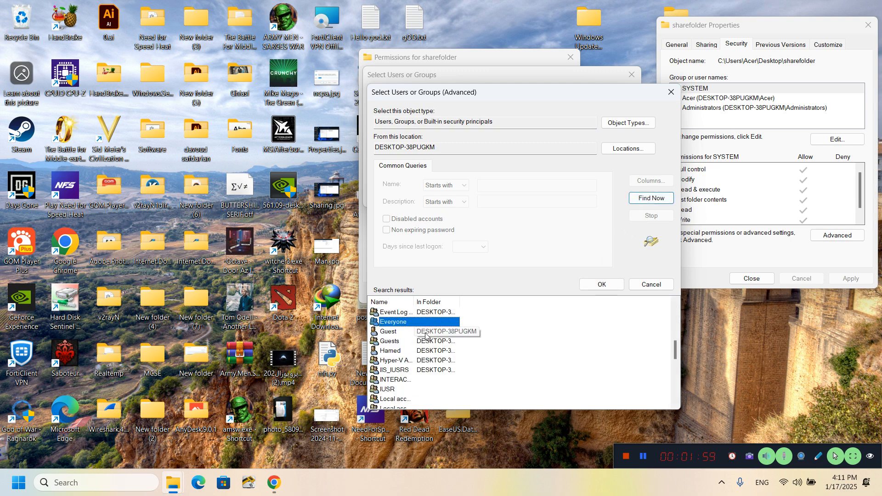
left_click(603, 285)
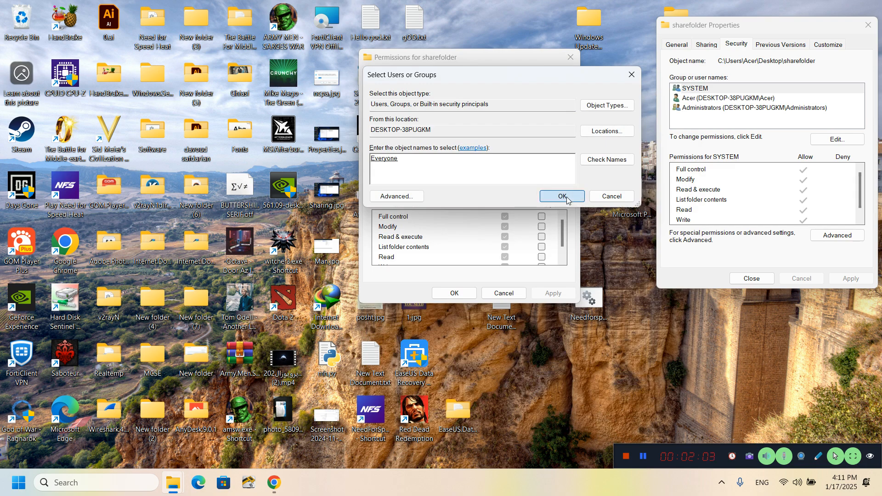
left_click(563, 197)
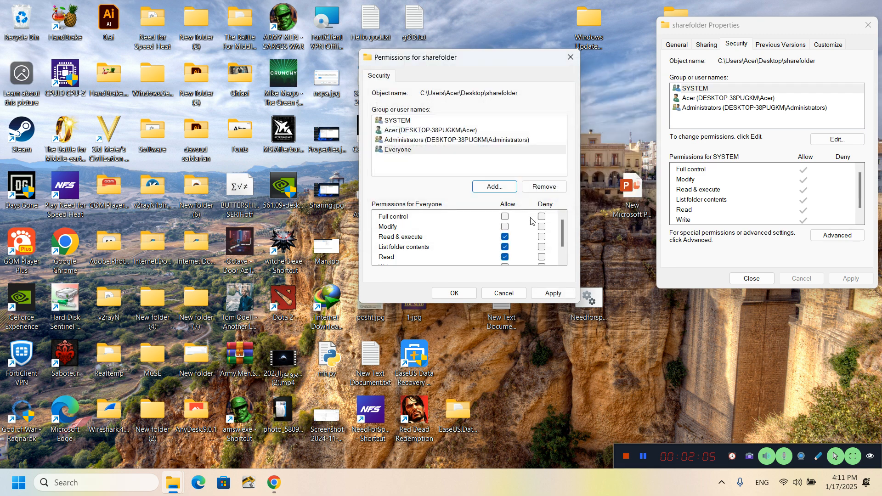
Step: Allow Everyone full control of sharefolder, apply the permissions and close the folder's properties
left_click(505, 216)
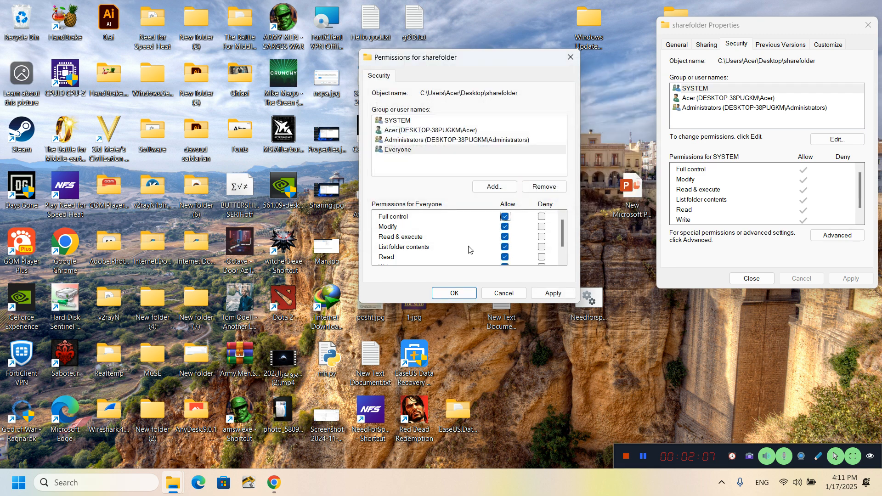
scroll(561, 243, "down", 1)
scroll(560, 244, "up", 1)
left_click(558, 298)
left_click(454, 293)
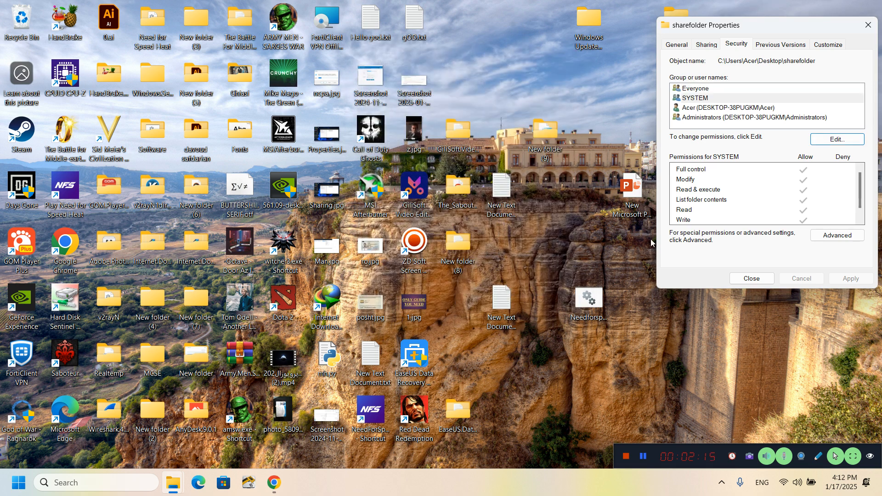
left_click(754, 278)
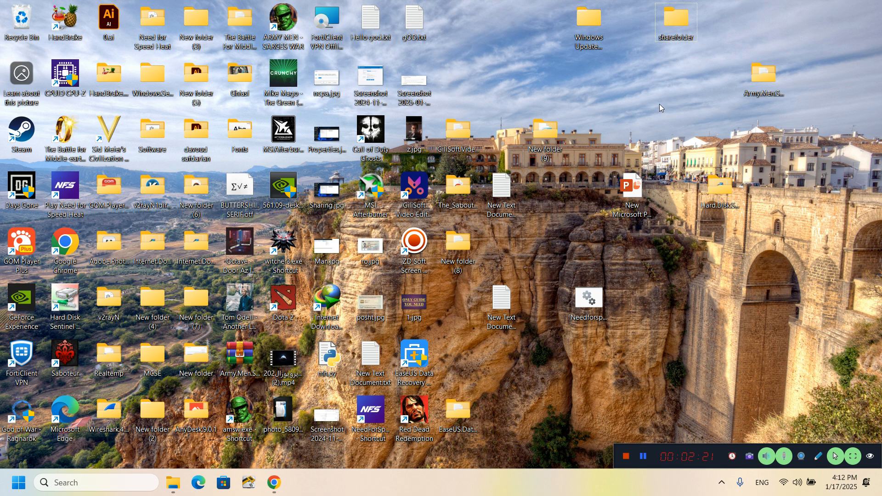
Step: Open the Run dialog, and replace the text in New Text Document (3).txt with "Windows Key + R" before closing the document
key("super+r")
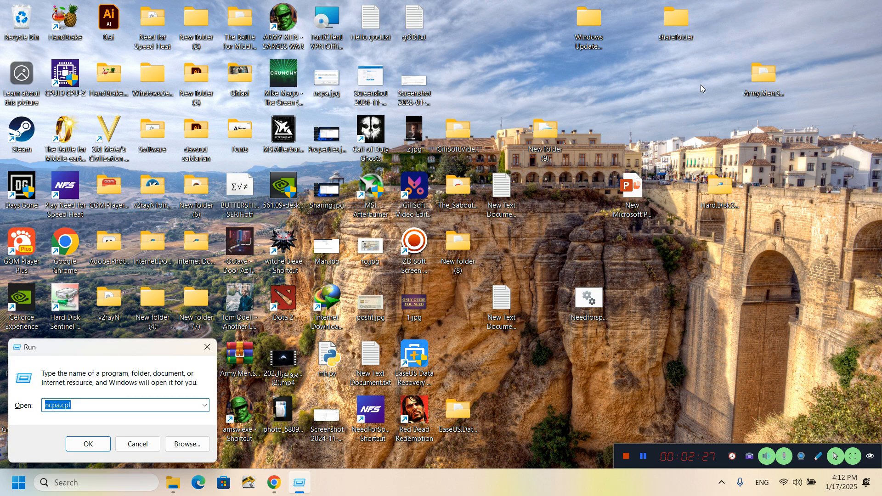
double_click(502, 312)
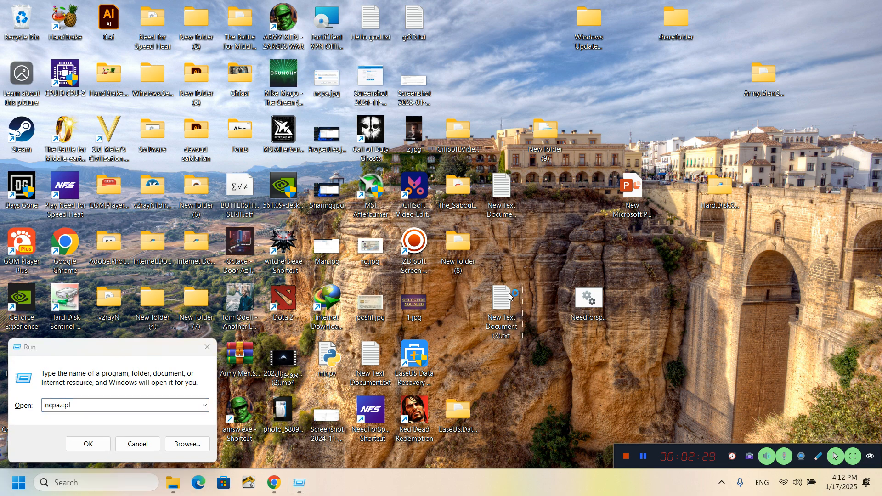
key("ctrl+a")
key("BackSpace")
type("Windows Key")
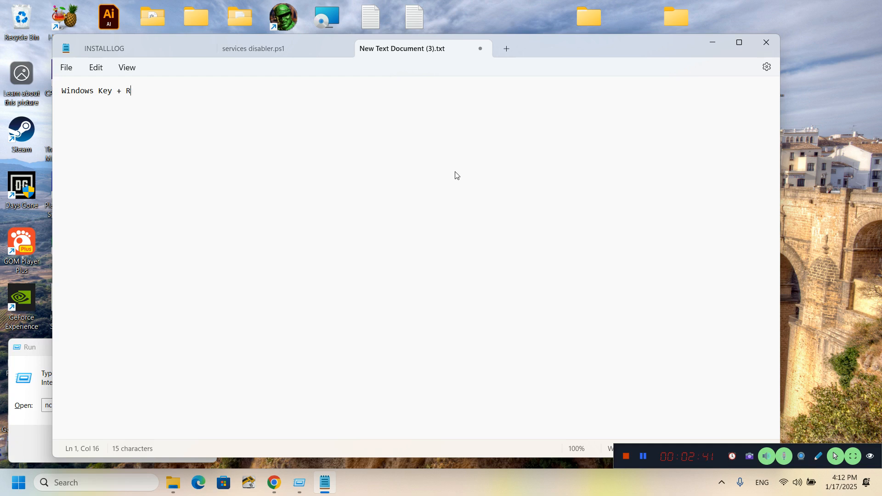
left_click(766, 42)
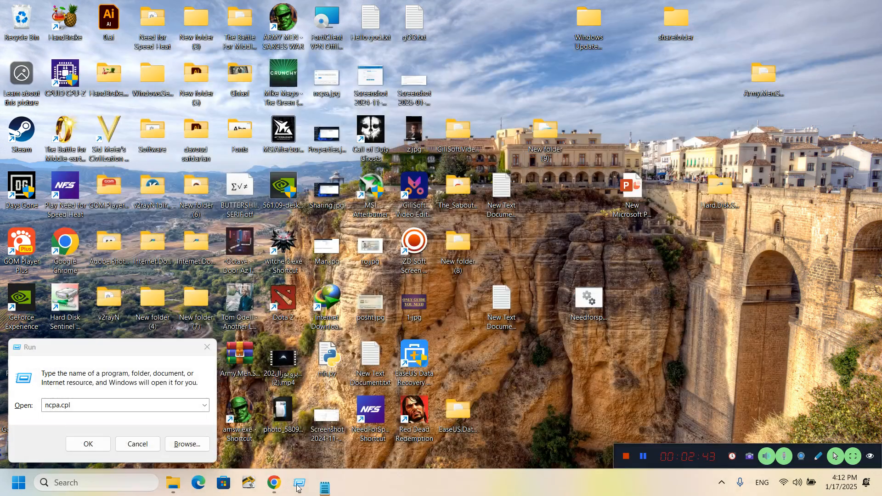
Step: Run ncpa.cpl from the Run dialog to open the Network Connections window
left_click_drag(135, 357, 547, 151)
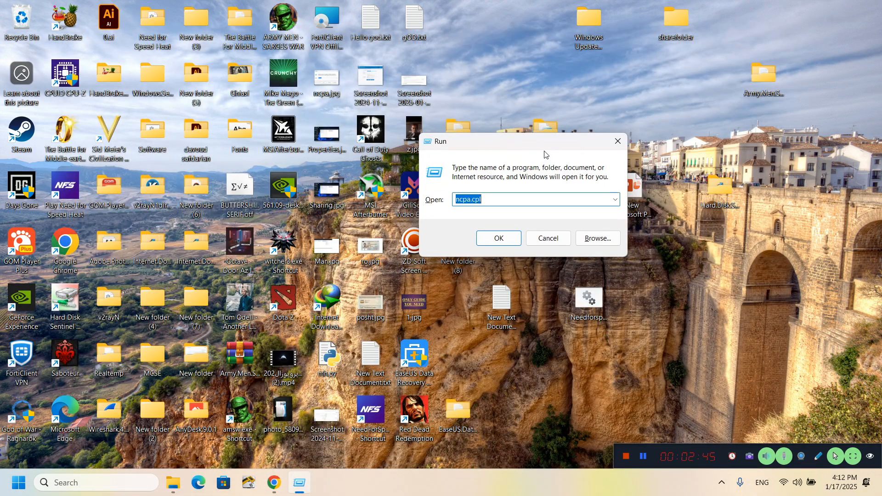
left_click_drag(491, 149, 453, 151)
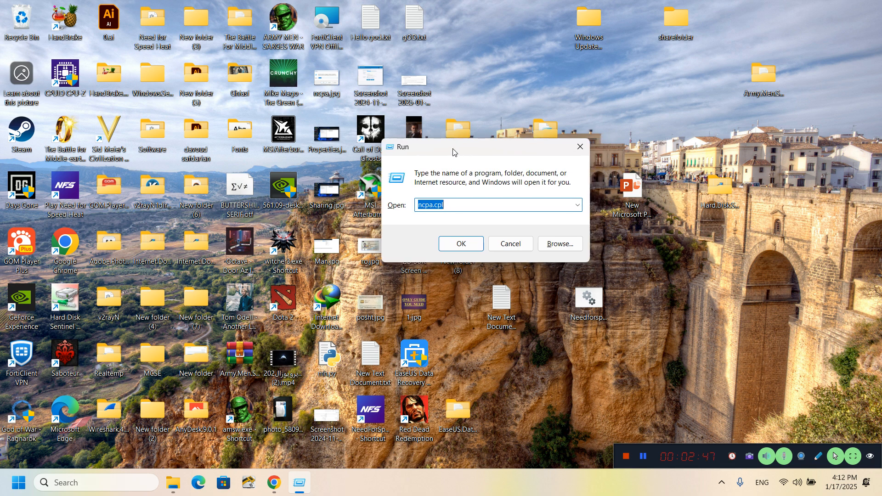
key("Return")
Step: Examine the Ethernet, Fortinet and Wi-Fi adapters in the Network Connections list, ending with Wi-Fi 2 selected
left_click(160, 225)
right_click(162, 225)
left_click(336, 245)
left_click(202, 173)
left_click(322, 177)
left_click(464, 177)
left_click(322, 179)
left_click(193, 180)
left_click(164, 294)
left_click(152, 218)
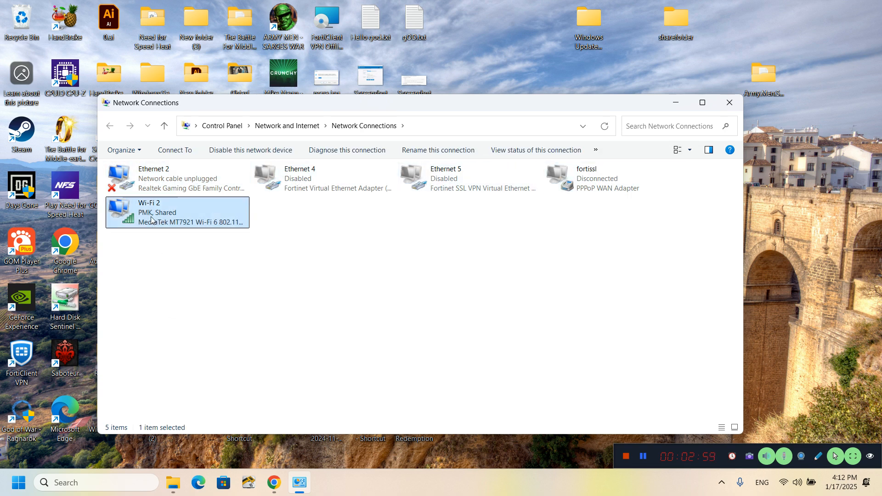
Step: Check the Internet Protocol Version 4 (TCP/IPv4) properties of the Wi-Fi 2 adapter, confirm them and close the adapter's status
right_click(151, 216)
left_click(182, 252)
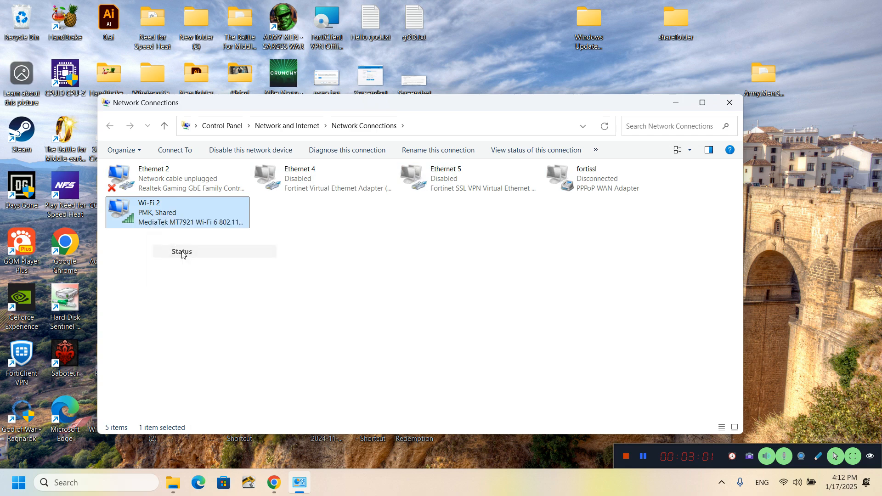
left_click(375, 337)
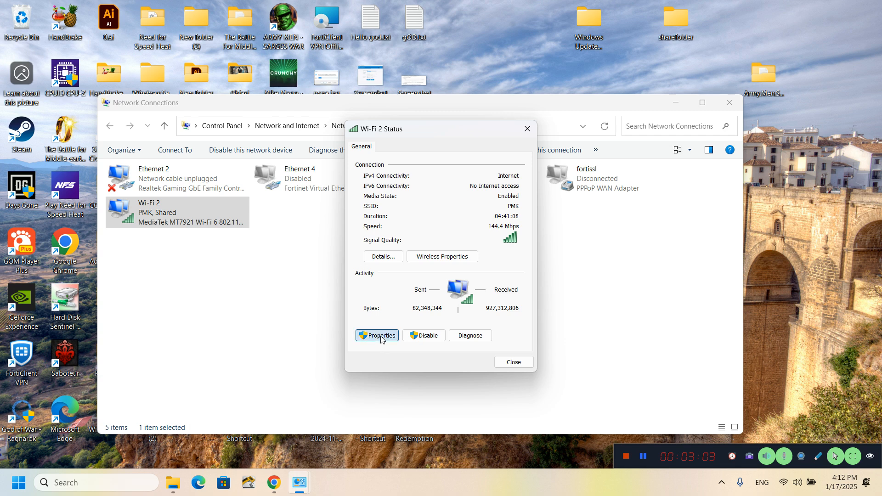
left_click(452, 252)
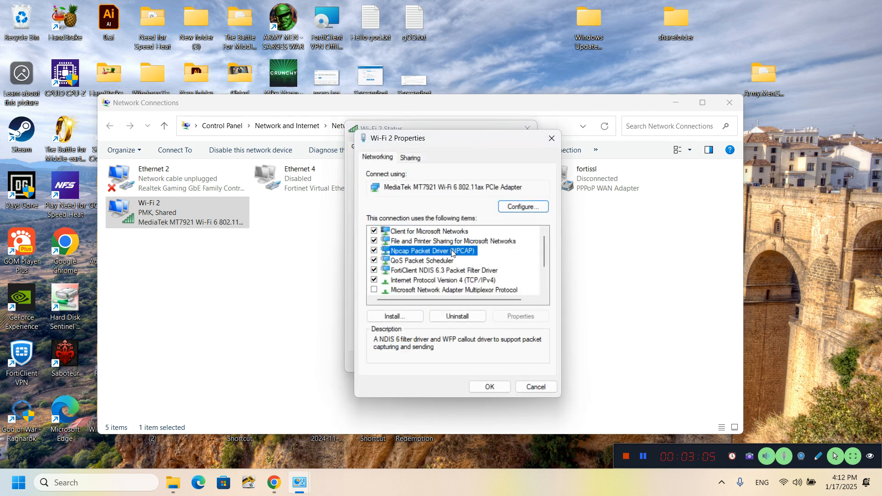
left_click(454, 279)
left_click(509, 315)
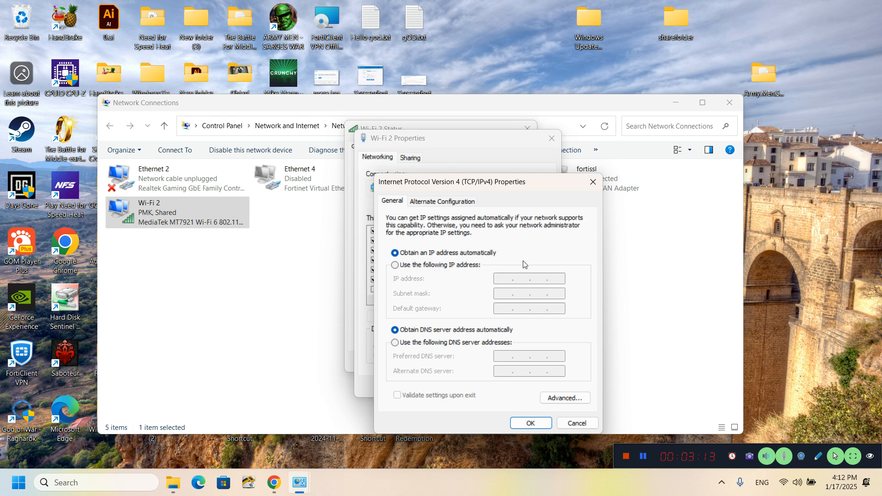
left_click(540, 422)
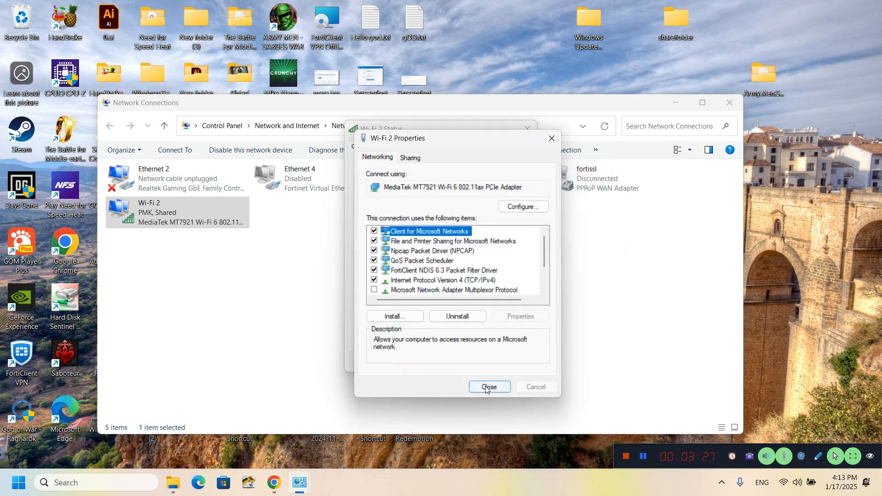
left_click(485, 388)
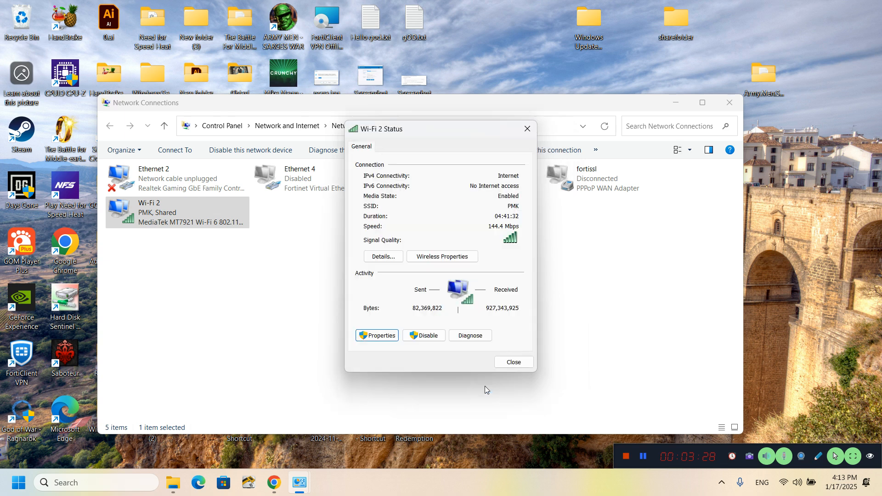
left_click(509, 365)
Step: Open the network connection details from the Wi-Fi 2 status and find the IPv4 address
right_click(175, 207)
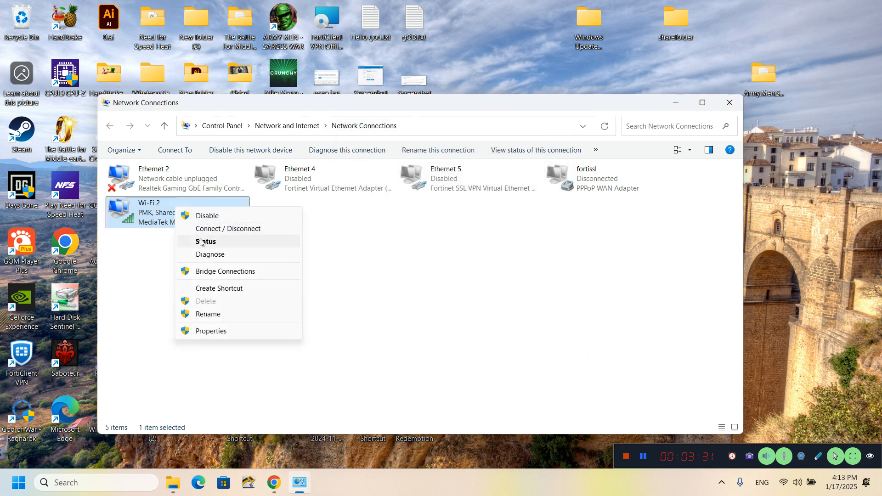
left_click(201, 242)
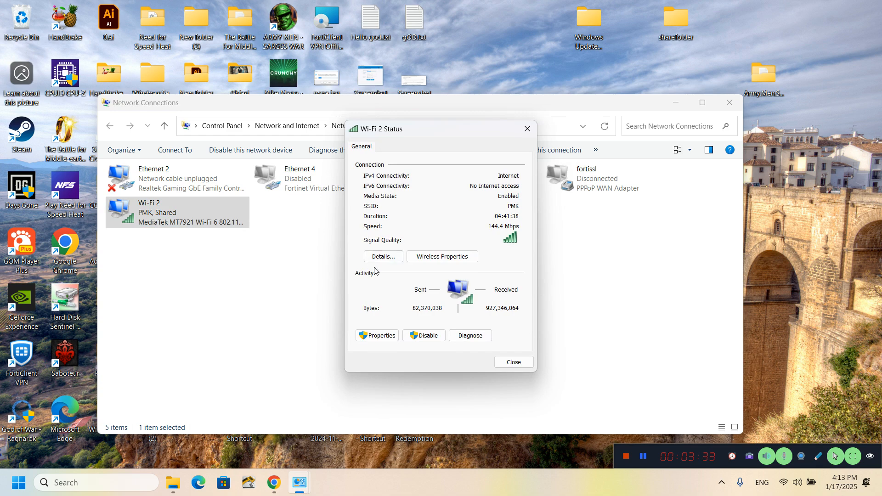
left_click(387, 256)
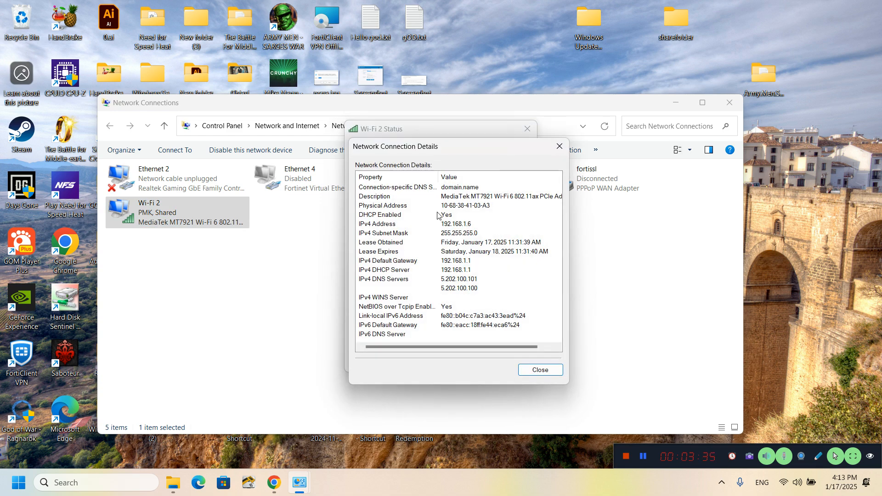
left_click(485, 199)
left_click(454, 225)
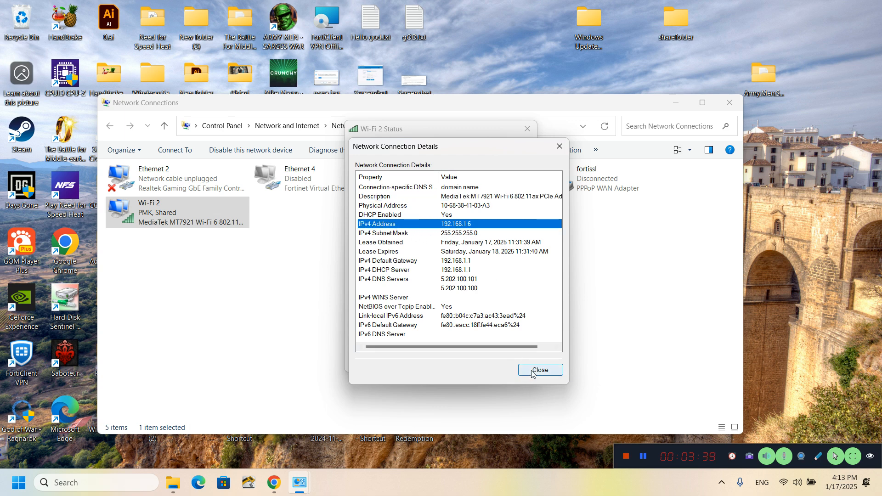
key("super+e")
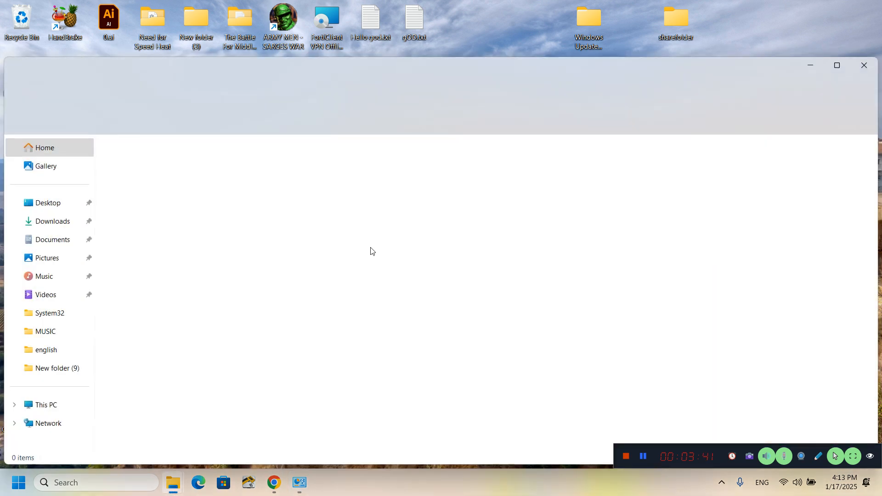
left_click_drag(388, 70, 465, 317)
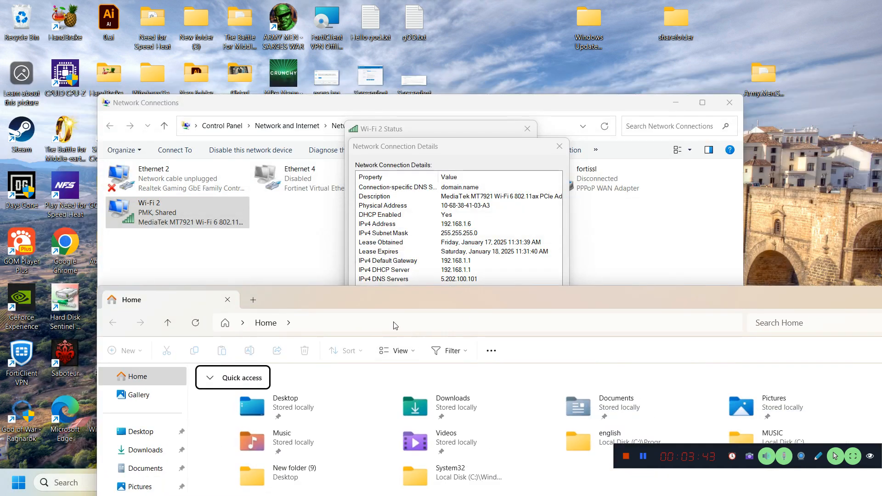
double_click(395, 297)
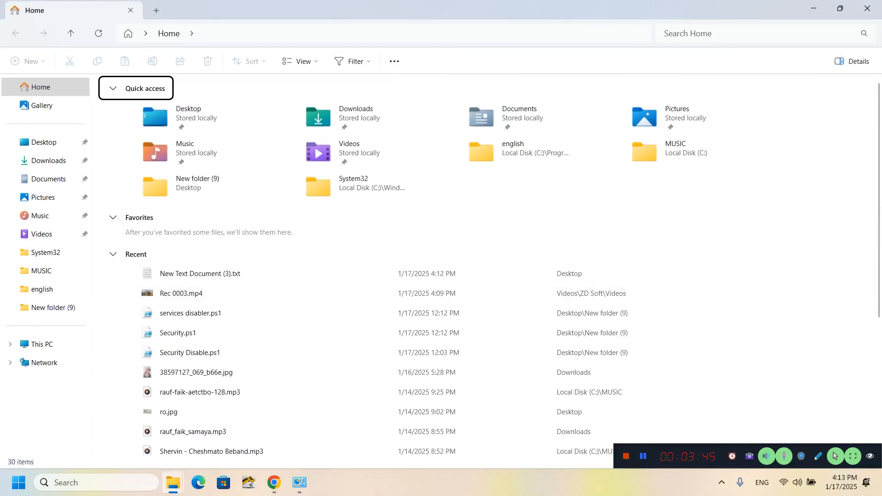
left_click(873, 6)
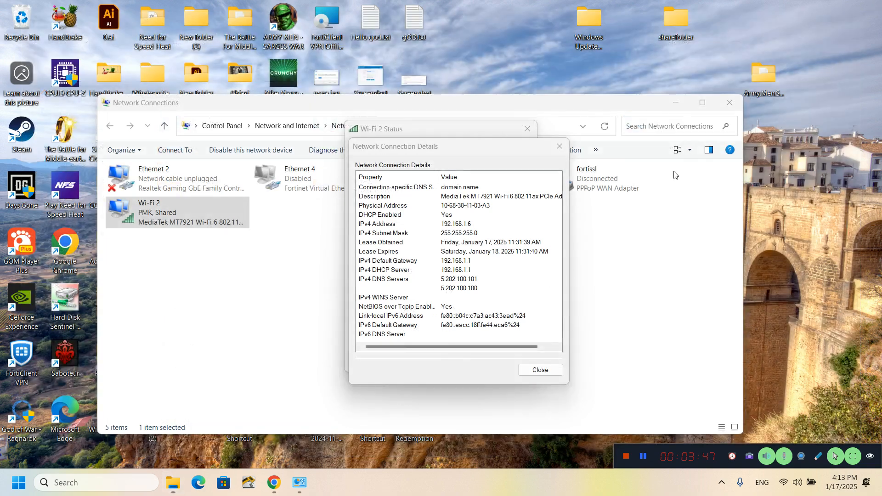
Step: Close the Wi-Fi 2 connection details, its status dialog and the Network Connections window
left_click(542, 370)
left_click(517, 362)
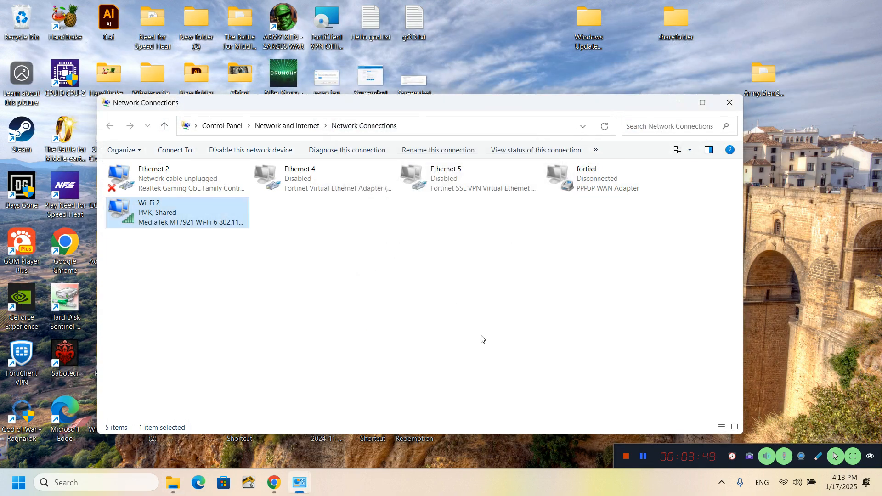
left_click(729, 103)
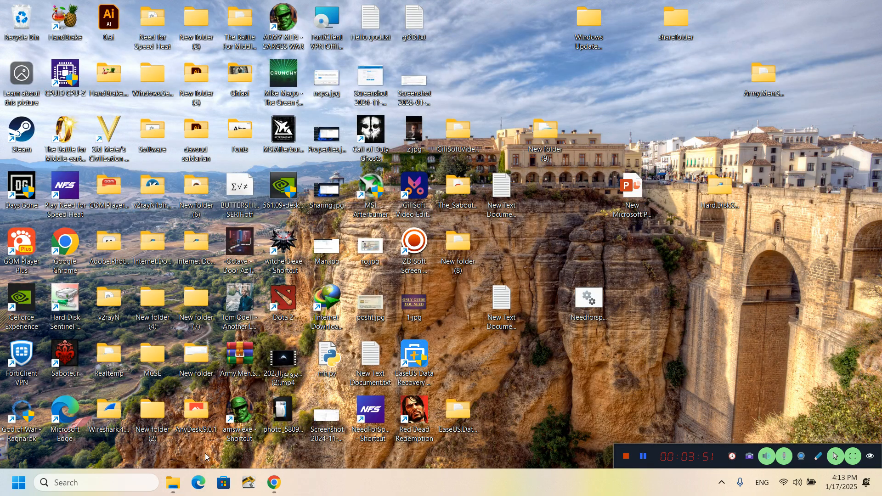
Step: Go to the network address \\192.168.1.6 in File Explorer and open the shared folder named sharefolder
left_click(173, 482)
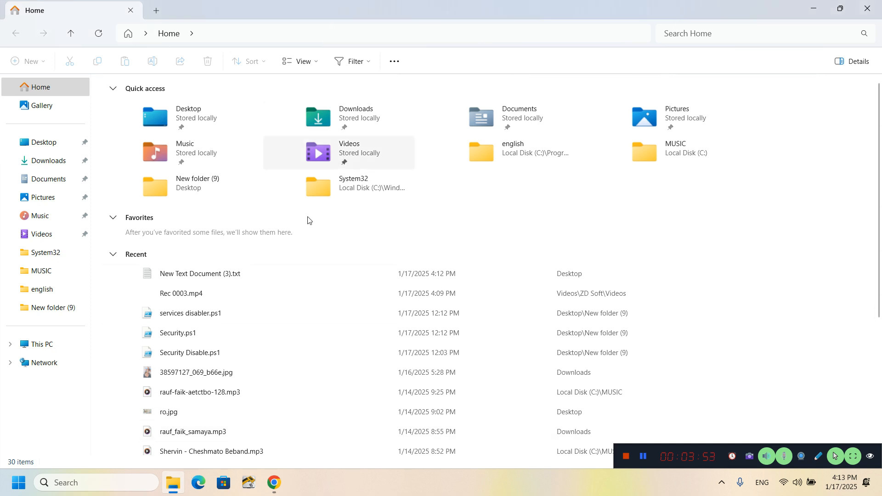
left_click(53, 343)
left_click(232, 35)
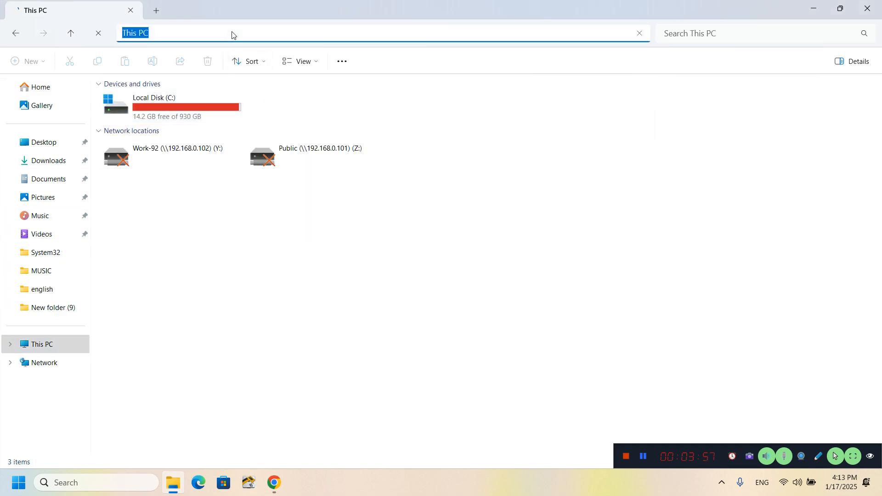
type("\\\\")
left_click_drag(252, 5, 278, 1)
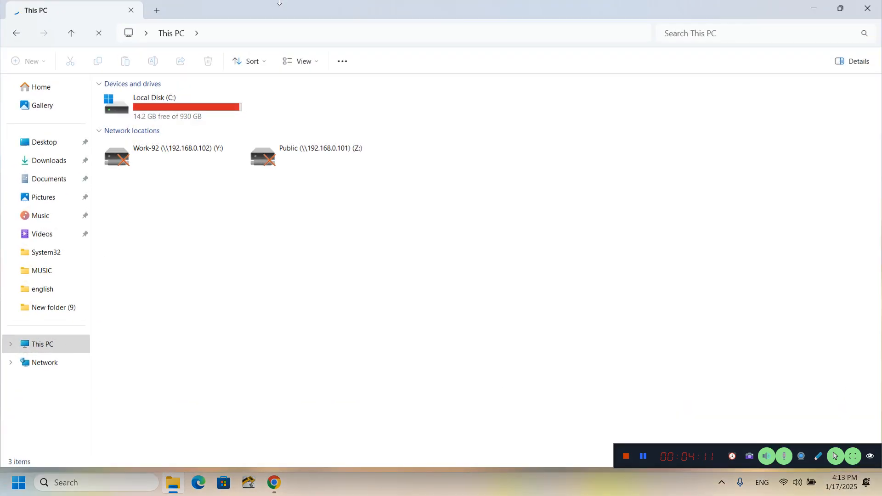
left_click(221, 35)
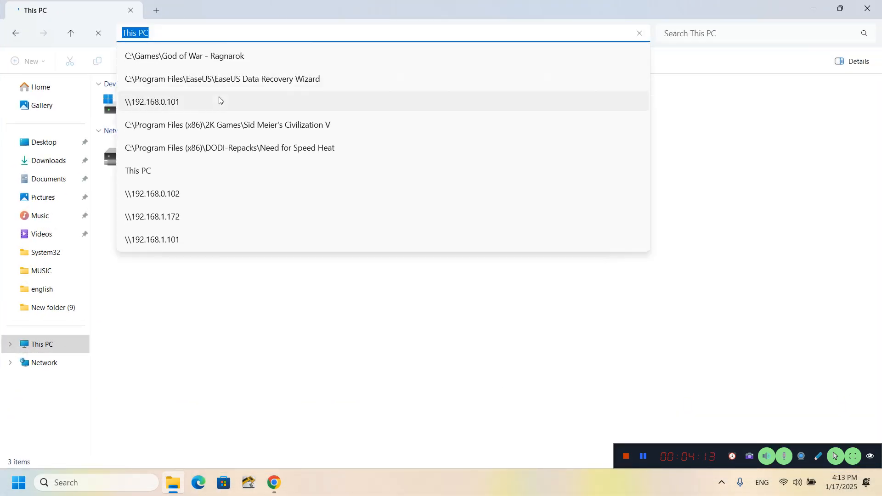
type("\\192.168.1.6")
key("Return")
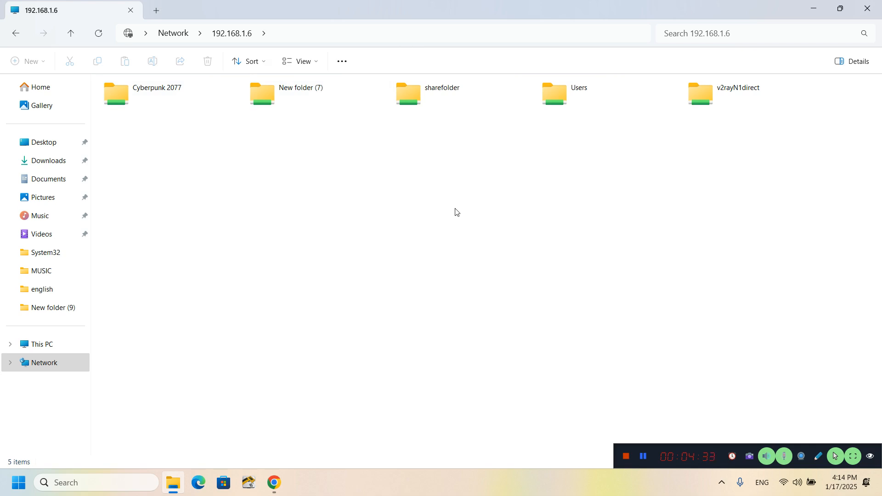
double_click(439, 101)
Step: Open sharefolder from the desktop, create a text document with the default name in it and close that window
left_click_drag(451, 12, 381, 119)
double_click(663, 35)
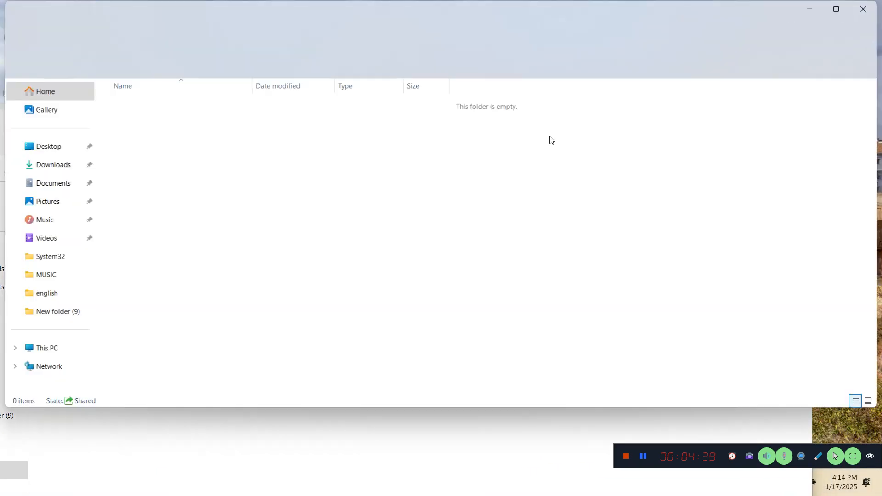
right_click(268, 123)
mouse_move(318, 265)
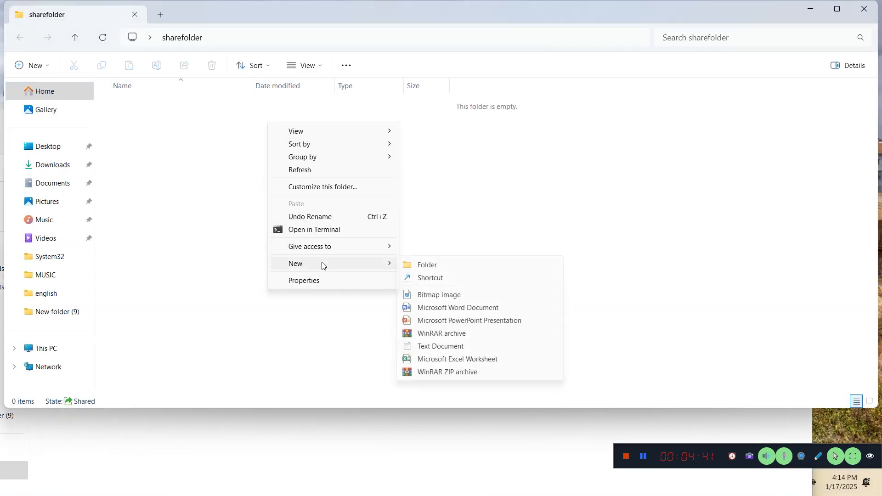
left_click(440, 347)
left_click(224, 159)
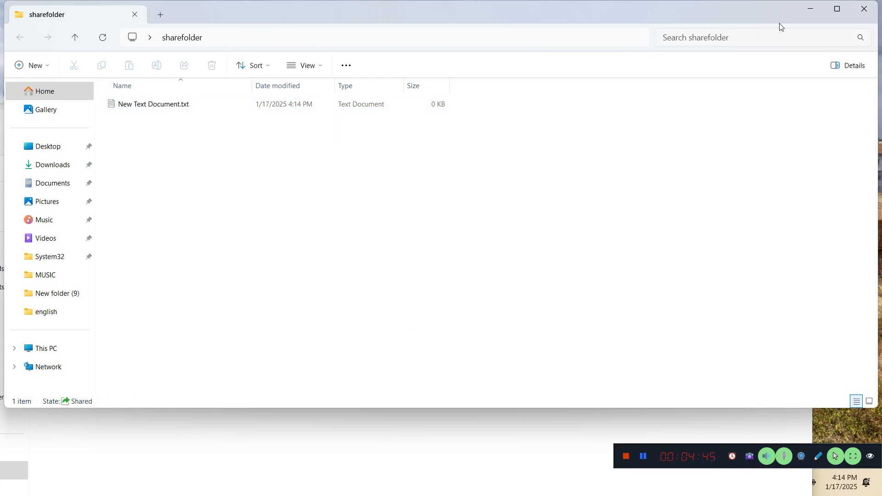
left_click(864, 8)
Step: Refresh the network view of sharefolder and maximize its window
right_click(170, 284)
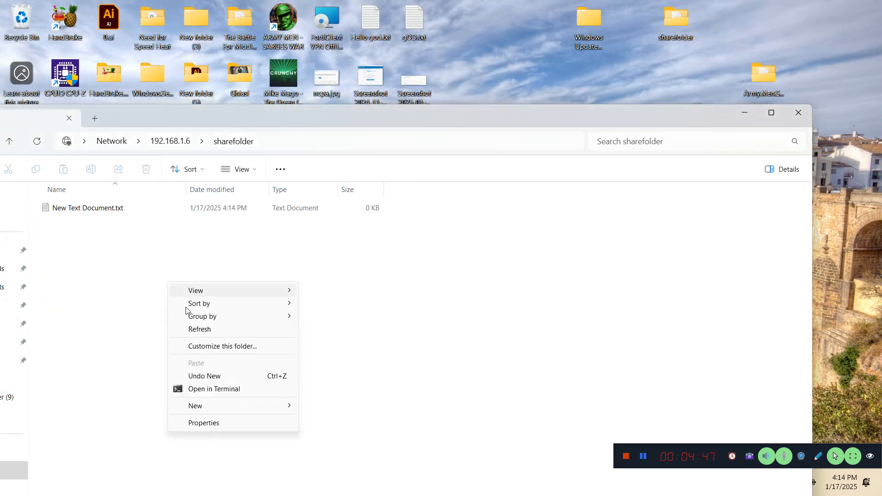
left_click(198, 330)
double_click(309, 114)
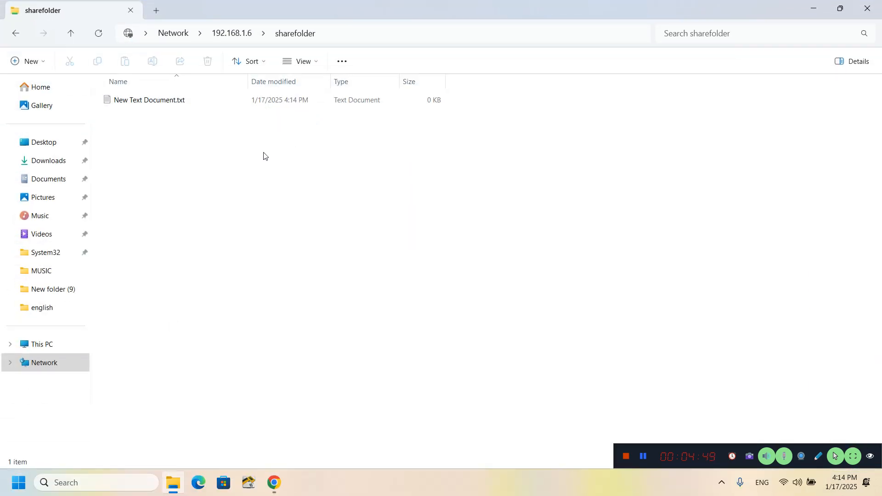
Step: Return to This PC and go to the network address \\192.168.1.6 again
left_click(46, 352)
left_click(230, 33)
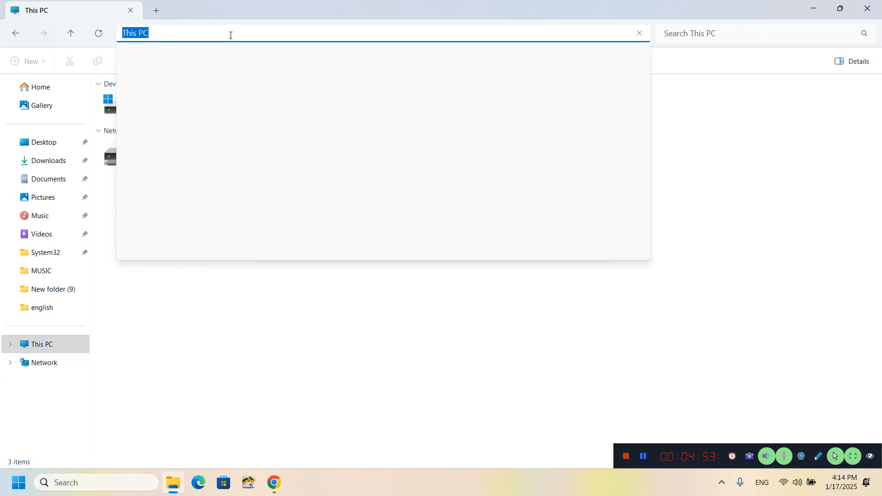
type("\\")
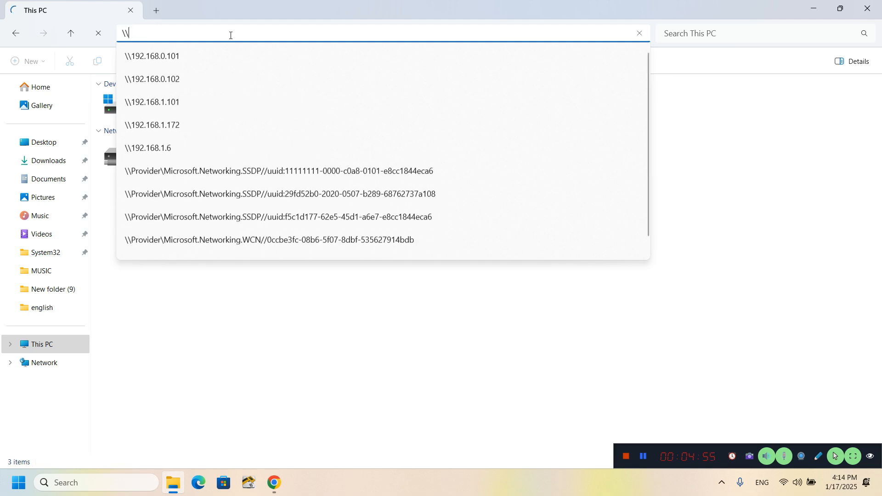
type("192.1")
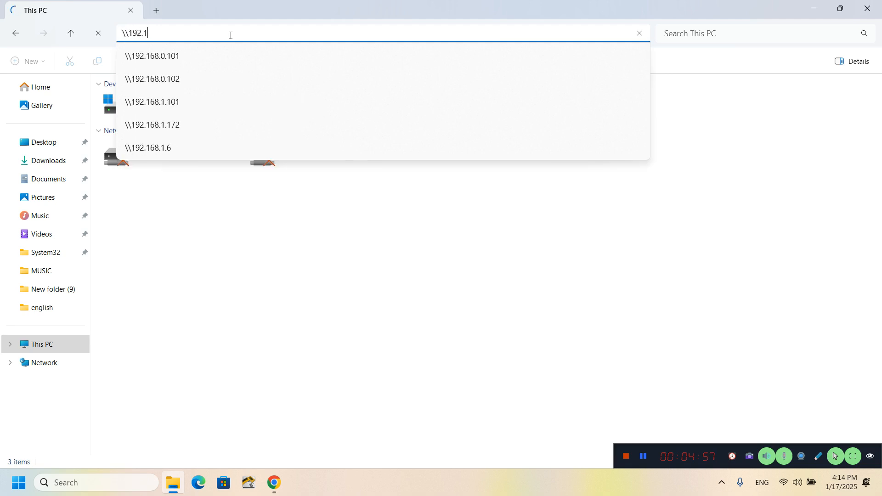
type("68.1.6")
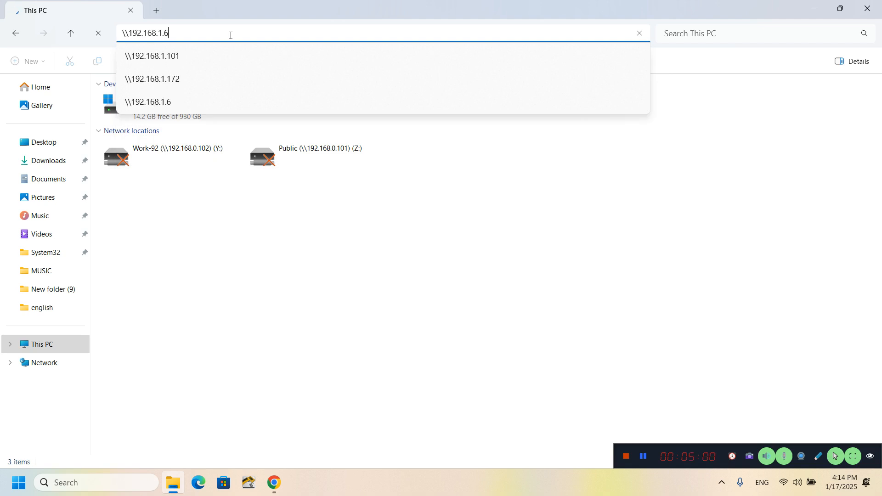
key("Return")
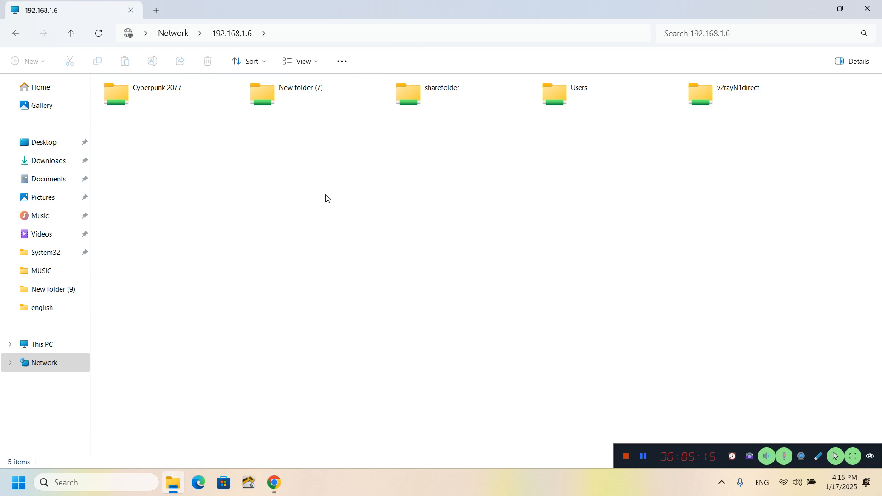
left_click(432, 111)
right_click(429, 89)
left_click(225, 114)
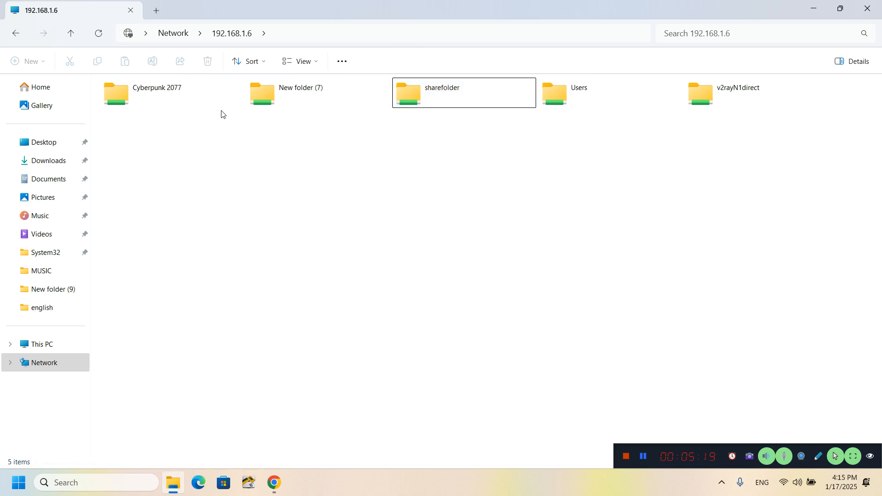
Step: Map the network folder \\192.168.1.6\sharefolder as drive X: with reconnect at sign-in, and close the drive window
right_click(419, 88)
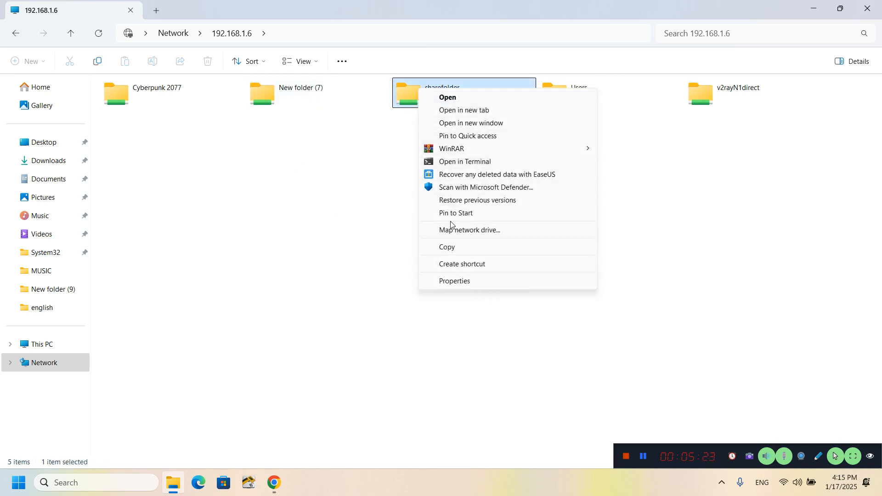
left_click(388, 233)
right_click(427, 93)
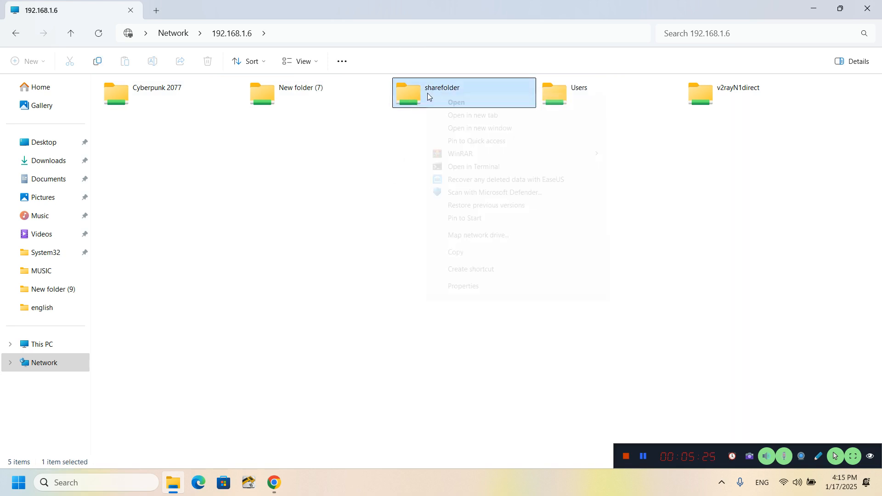
left_click(478, 237)
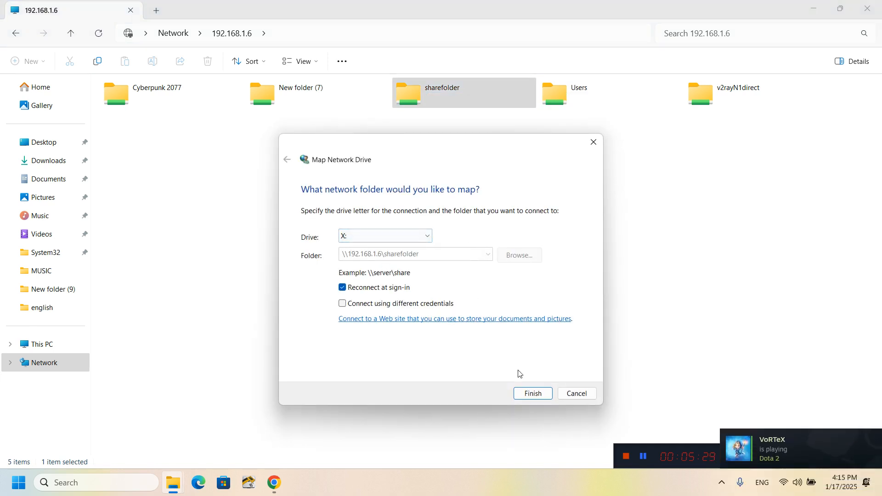
left_click(532, 394)
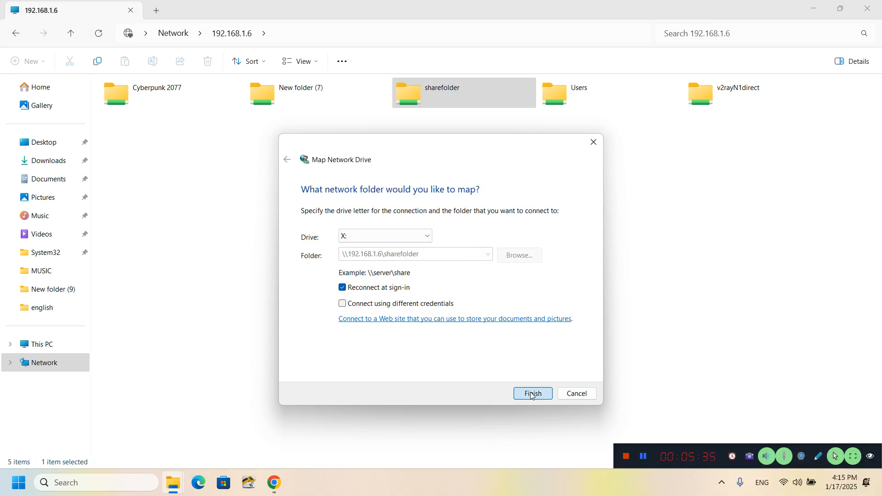
left_click(563, 398)
right_click(432, 96)
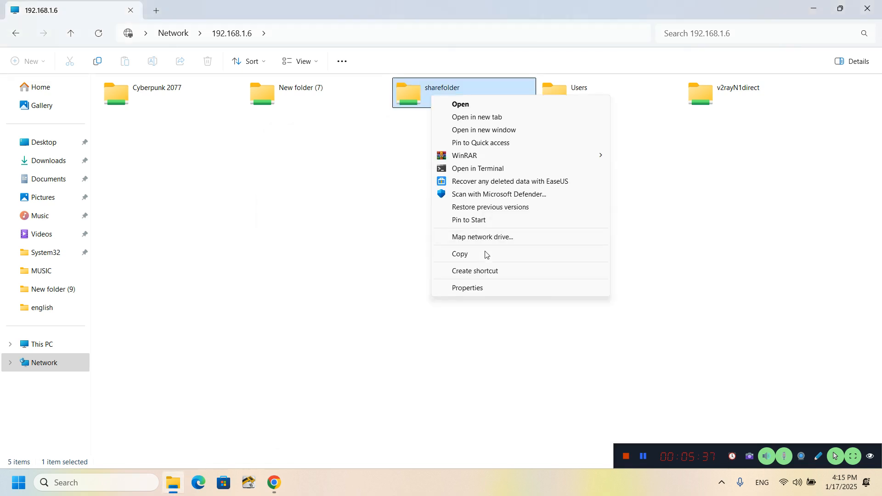
left_click(488, 237)
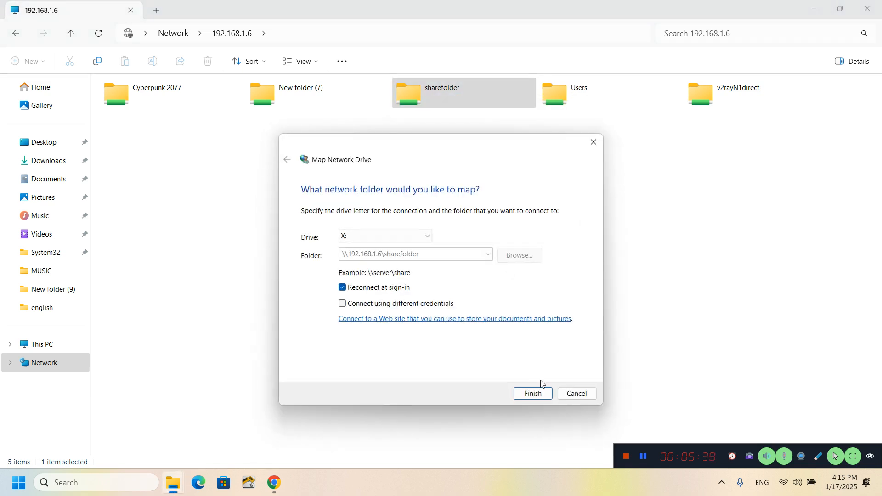
left_click(541, 393)
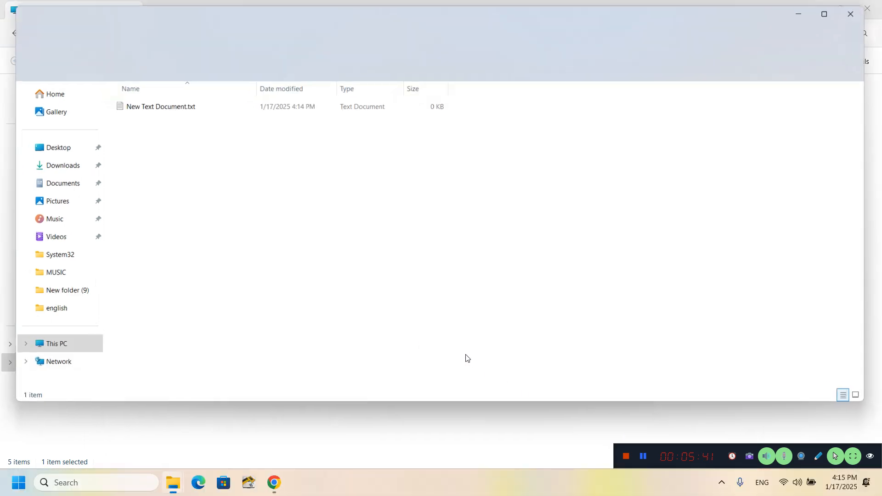
left_click(864, 8)
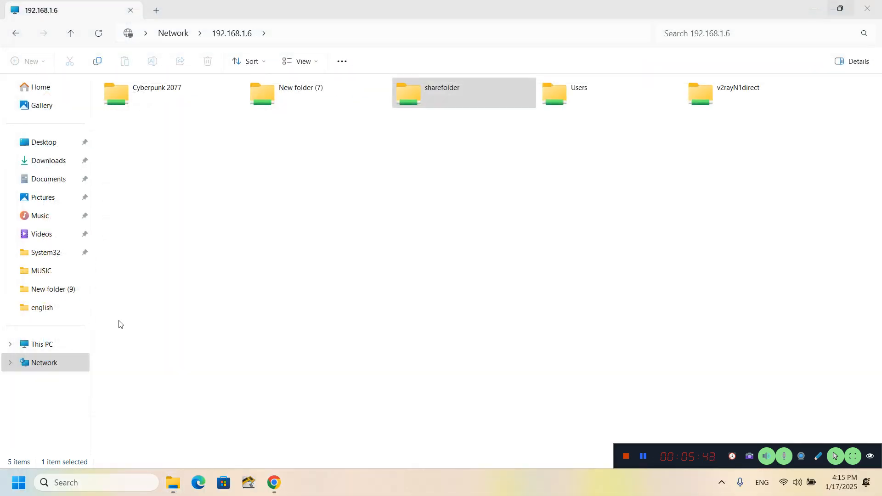
Step: Open the mapped sharefolder drive X: from This PC to check its contents, and return to This PC
left_click(59, 345)
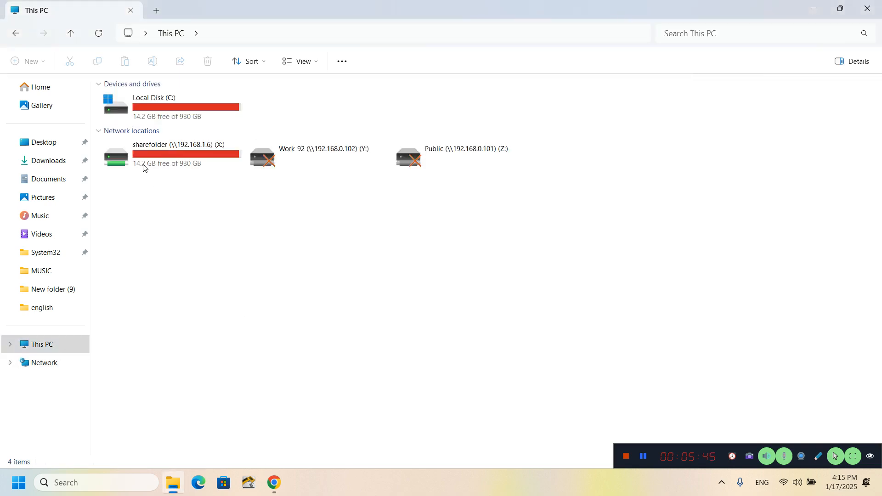
left_click(177, 169)
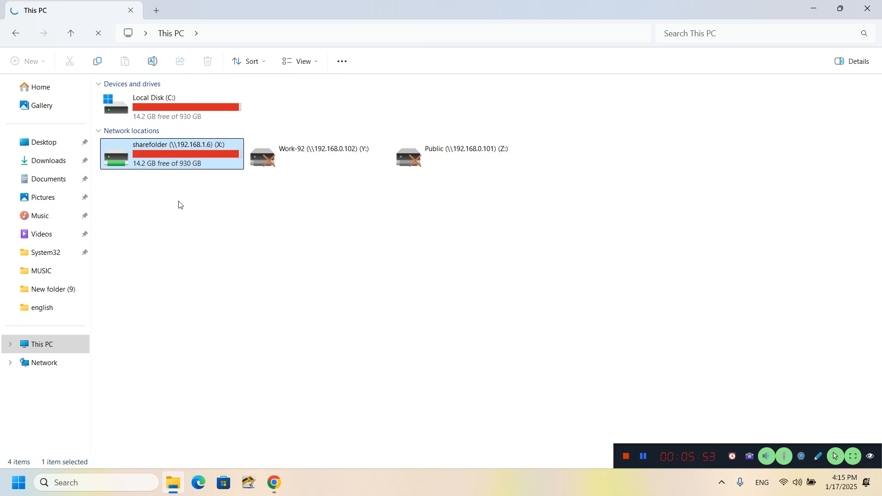
double_click(166, 147)
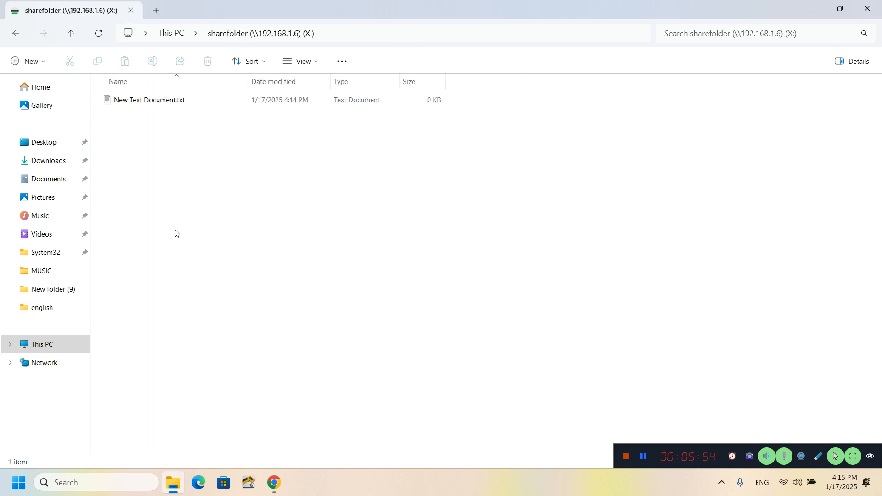
left_click(175, 34)
left_click(223, 248)
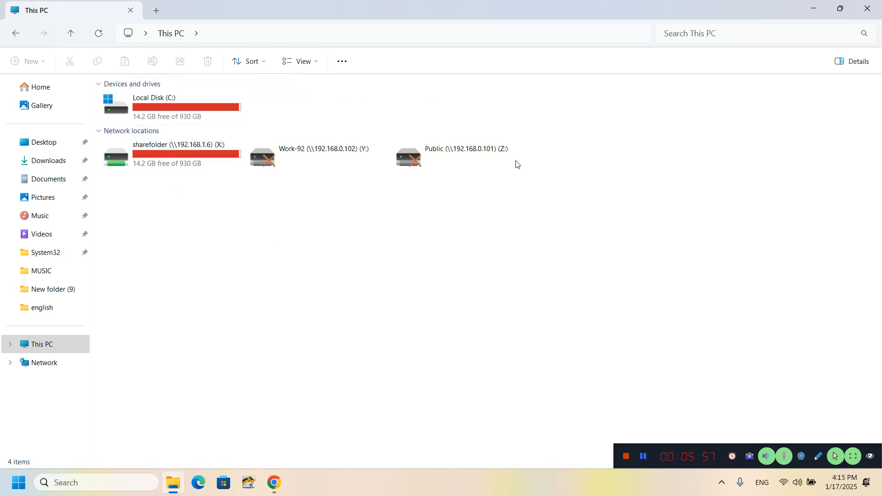
Step: Restore down the File Explorer window so the desktop shows, reopen drive X: and go back to This PC
double_click(715, 4)
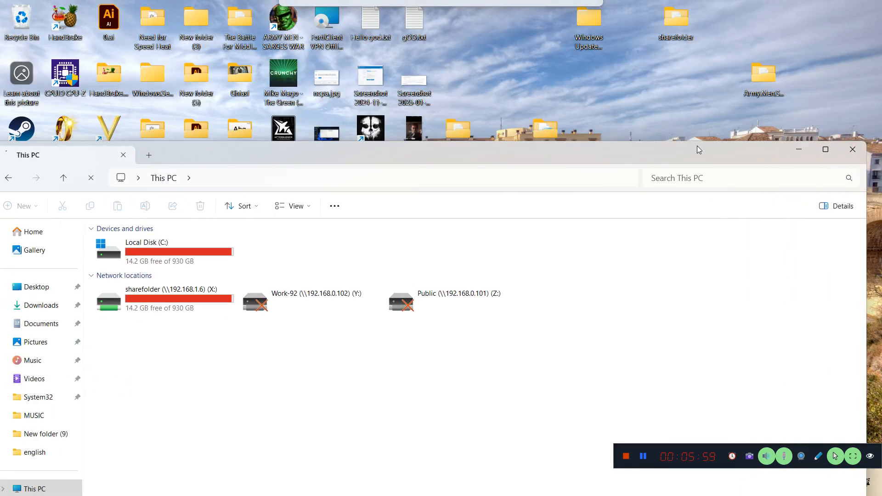
double_click(227, 147)
left_click(173, 159)
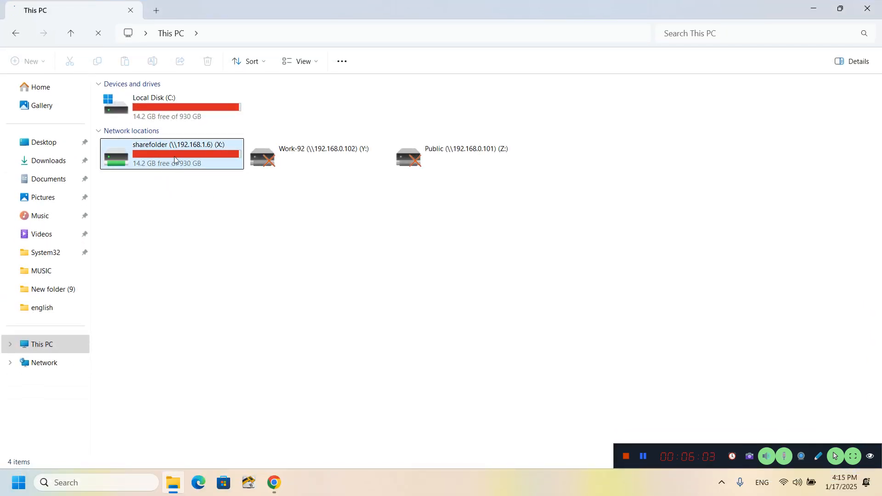
double_click(400, 9)
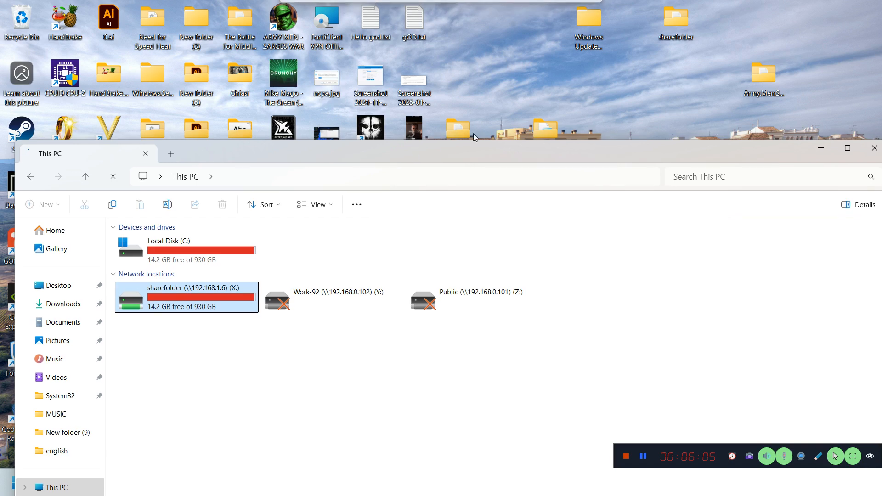
double_click(185, 303)
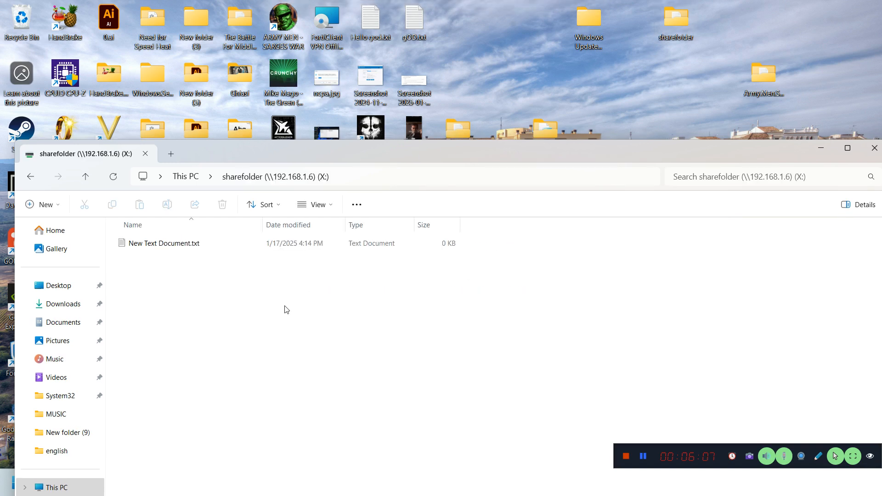
left_click(184, 179)
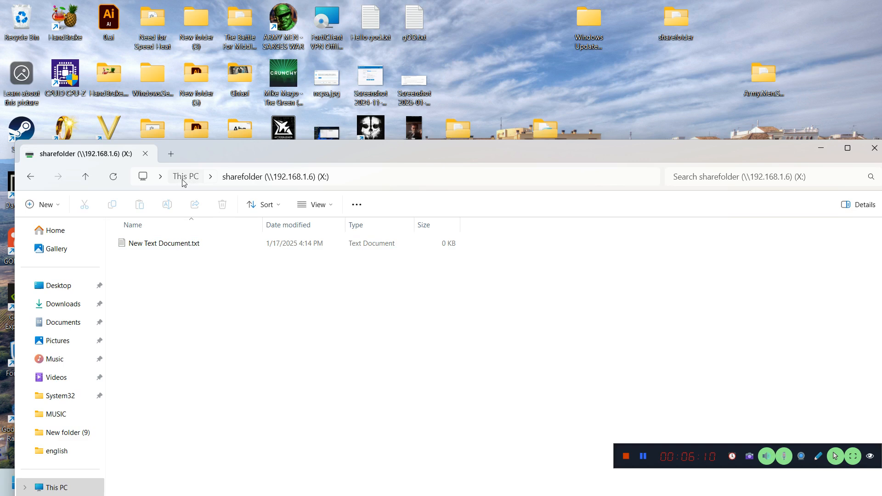
Step: Remove the Everyone group from the security permissions of the desktop folder sharefolder and apply the change
right_click(670, 23)
left_click(705, 271)
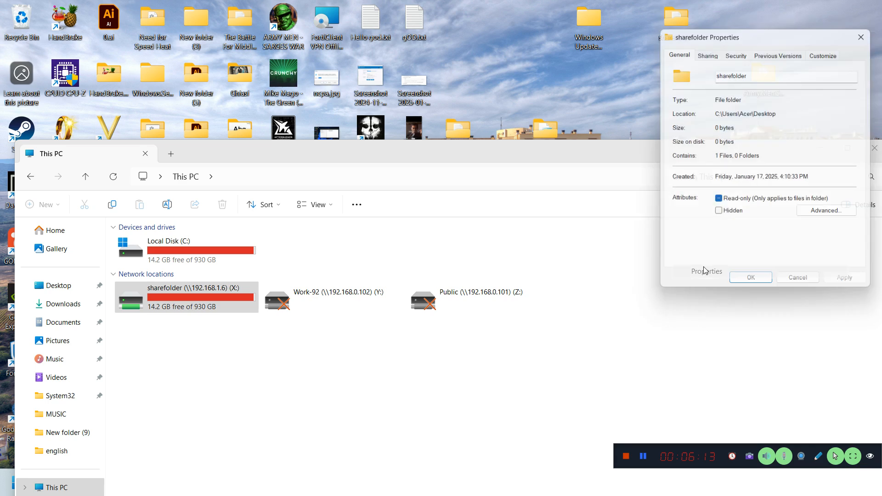
left_click(739, 50)
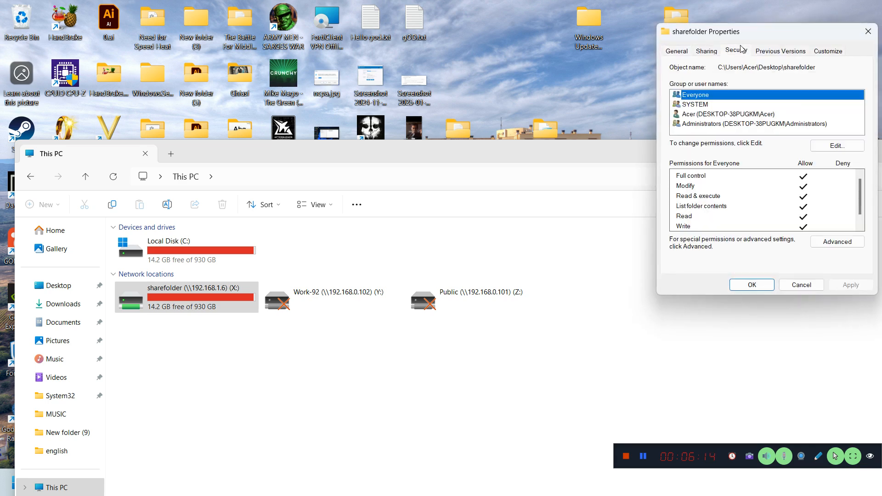
left_click(718, 105)
left_click(718, 95)
left_click(838, 146)
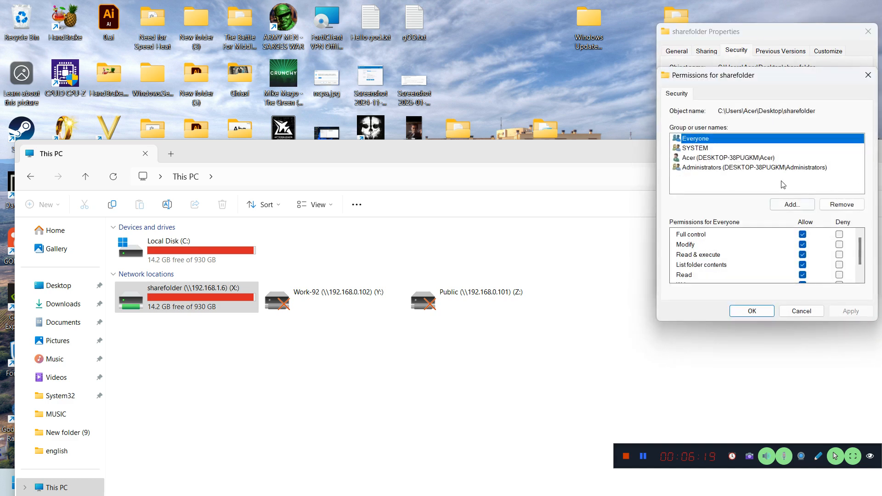
left_click(842, 204)
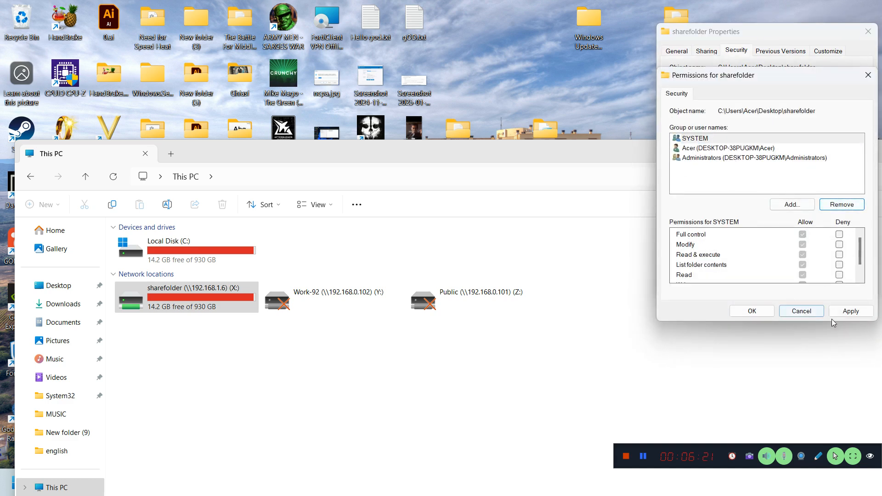
left_click(845, 313)
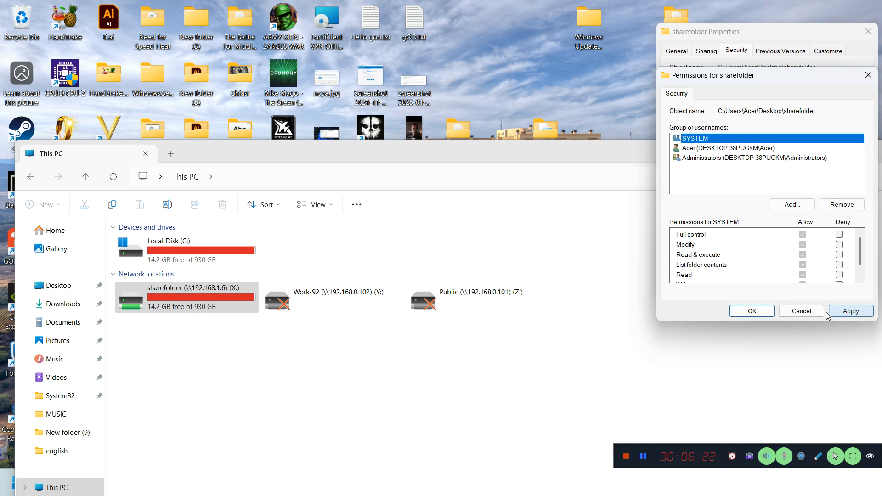
Step: Review the permissions of the remaining users and groups of sharefolder, and close the permissions and properties dialogs
left_click(702, 150)
left_click(703, 159)
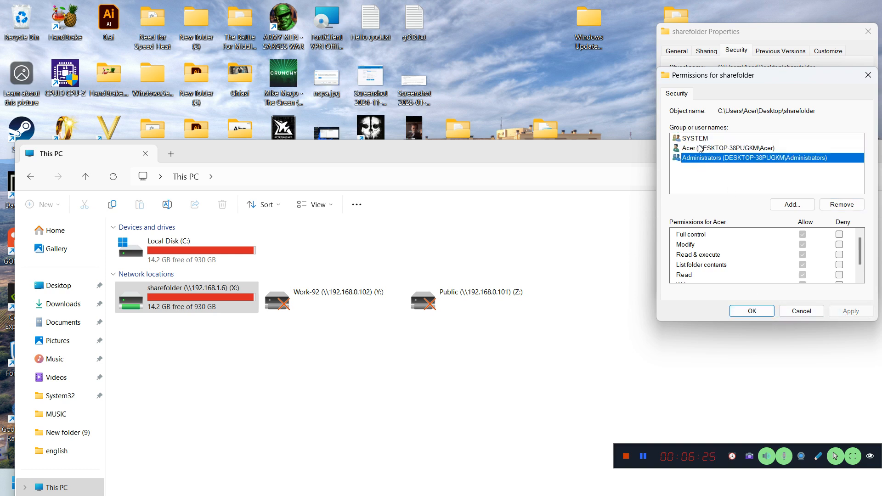
left_click(700, 149)
left_click(701, 138)
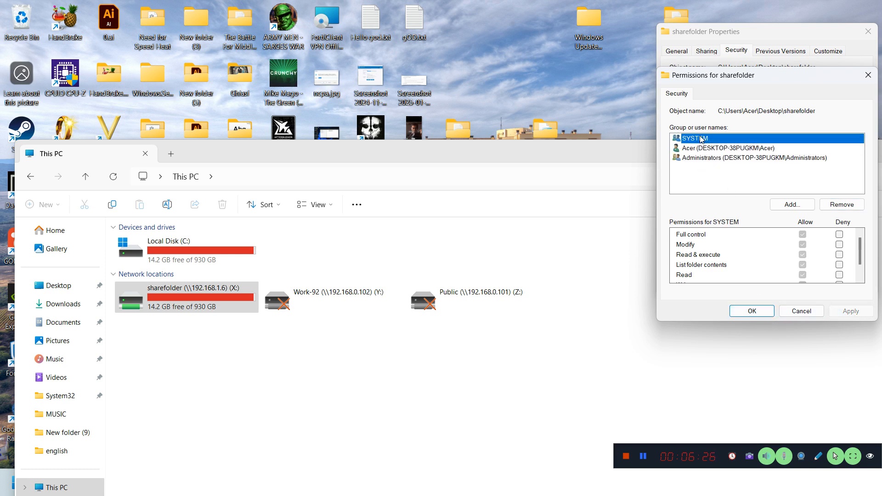
left_click(772, 312)
left_click(577, 341)
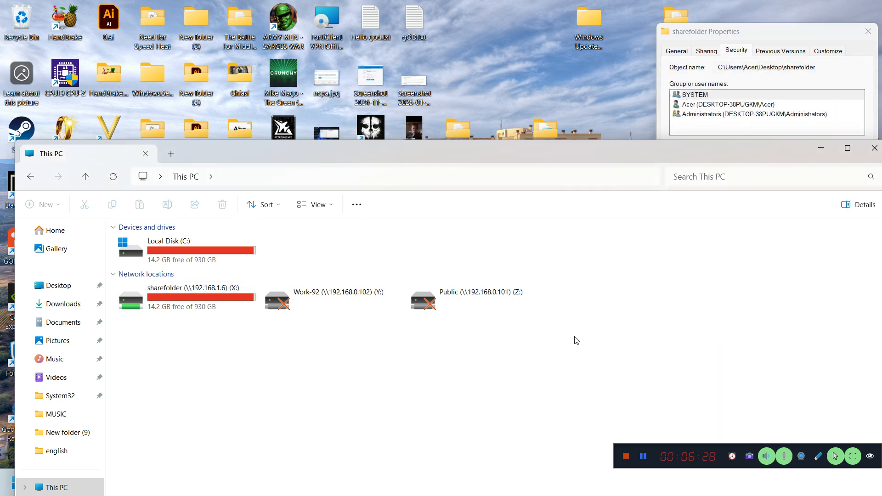
left_click(868, 31)
Step: Check the contents of the mapped drive X: once more and disconnect the drive from This PC
double_click(223, 293)
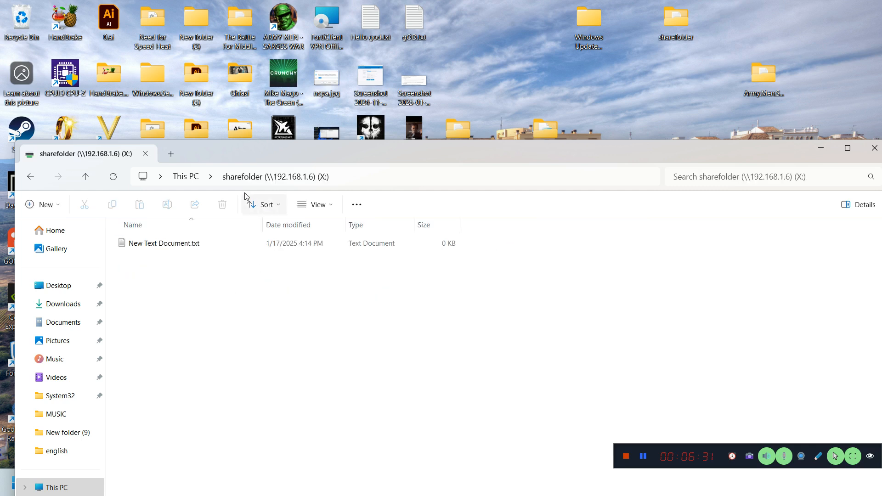
left_click(188, 177)
right_click(208, 309)
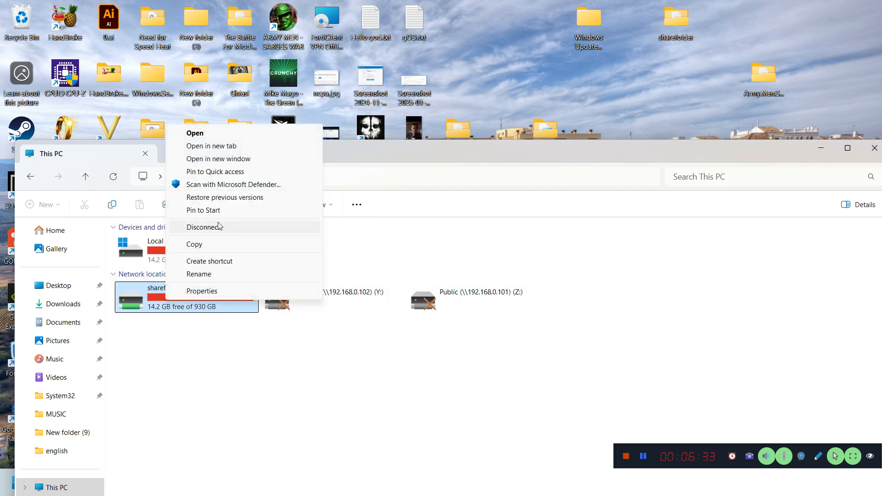
left_click(204, 227)
left_click(246, 174)
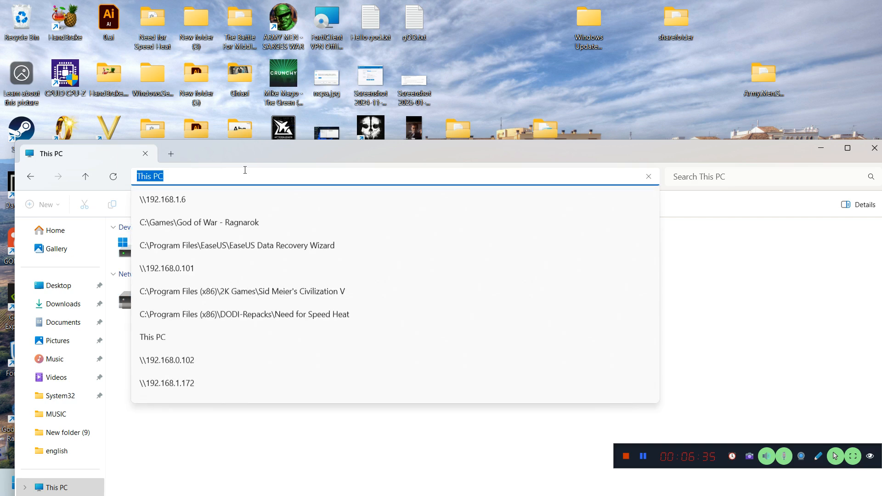
type("\\\\")
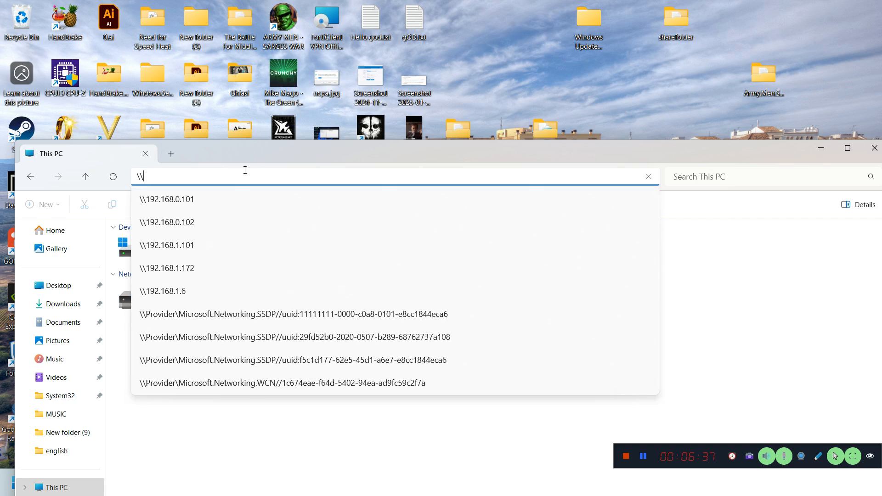
key("Down")
key("Down")
key("Down")
key("Down")
key("Down")
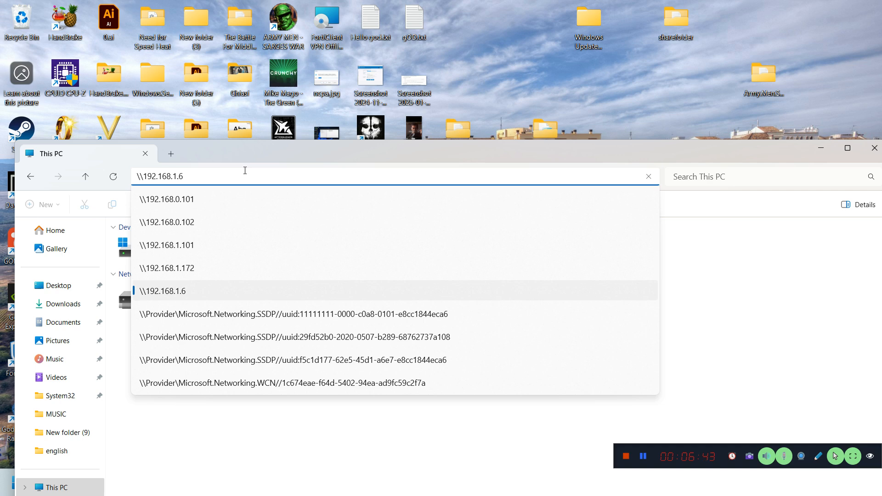
Step: Examine the security properties and the advanced permission entries of the desktop folder sharefolder, and cancel the advanced settings
right_click(677, 18)
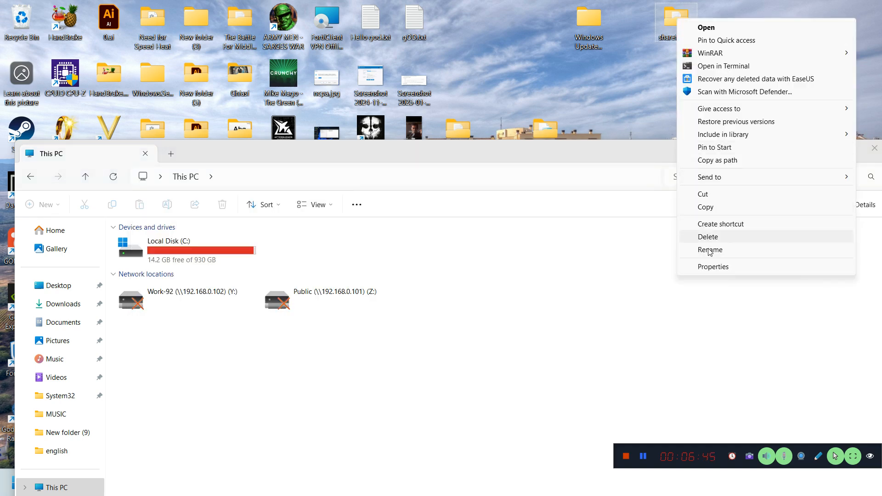
left_click(716, 266)
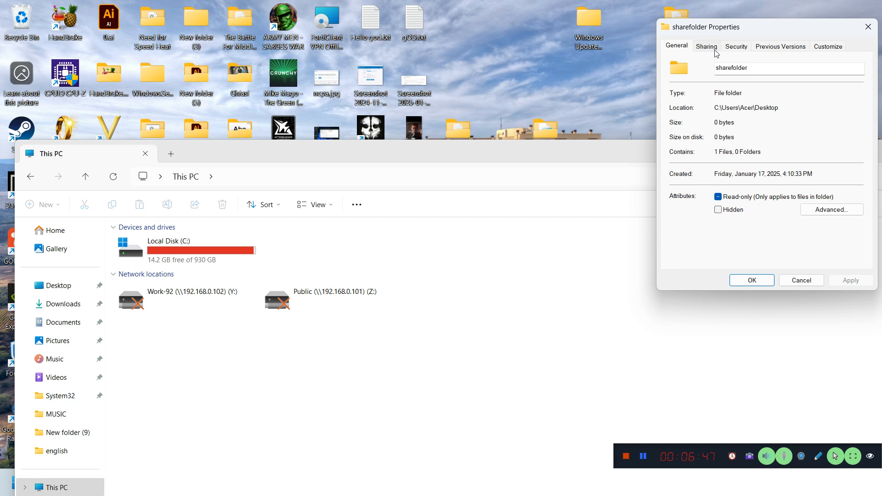
left_click(735, 47)
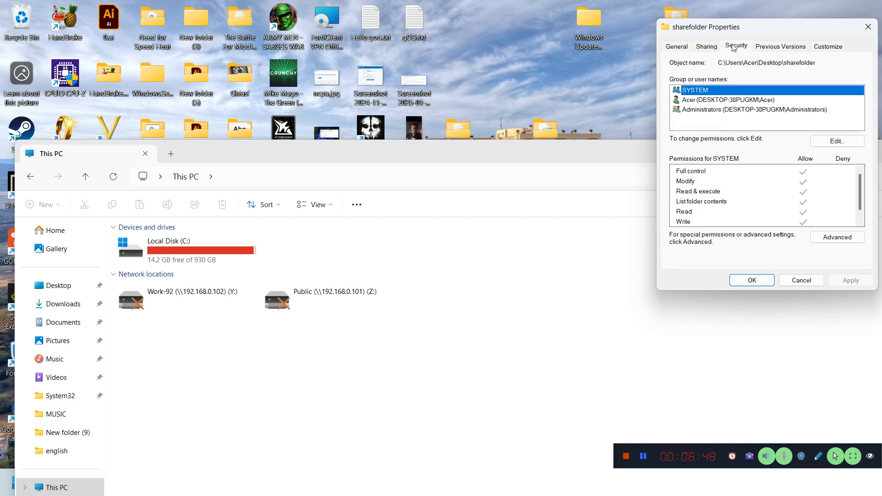
left_click(732, 99)
left_click(838, 237)
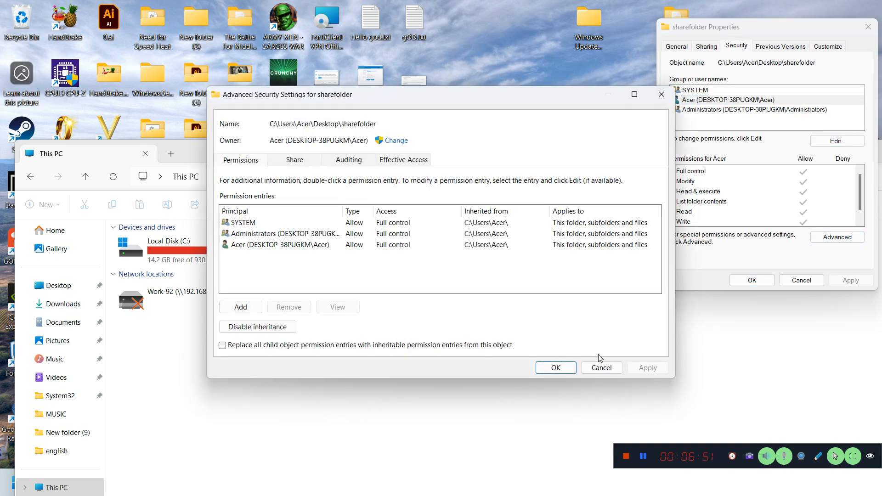
left_click(602, 366)
Step: Try to remove the Acer user and the Administrators group from the permissions of sharefolder, and confirm the dialogs
left_click(706, 101)
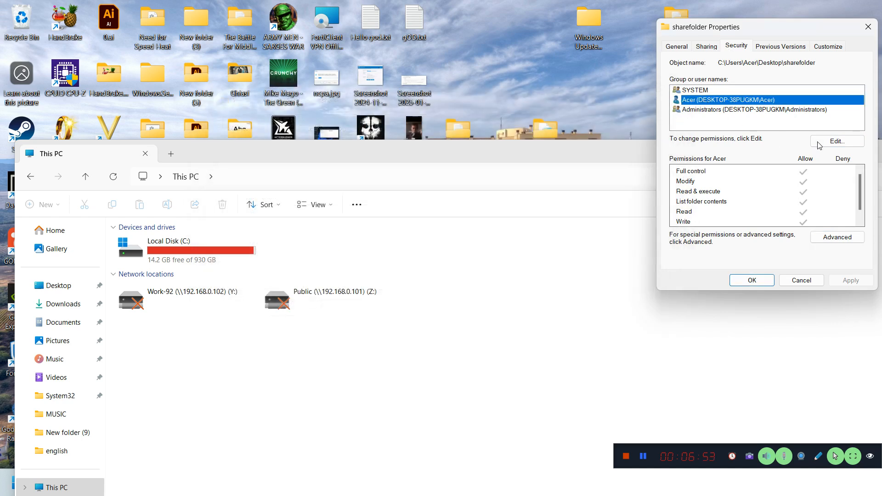
left_click(834, 144)
left_click(726, 145)
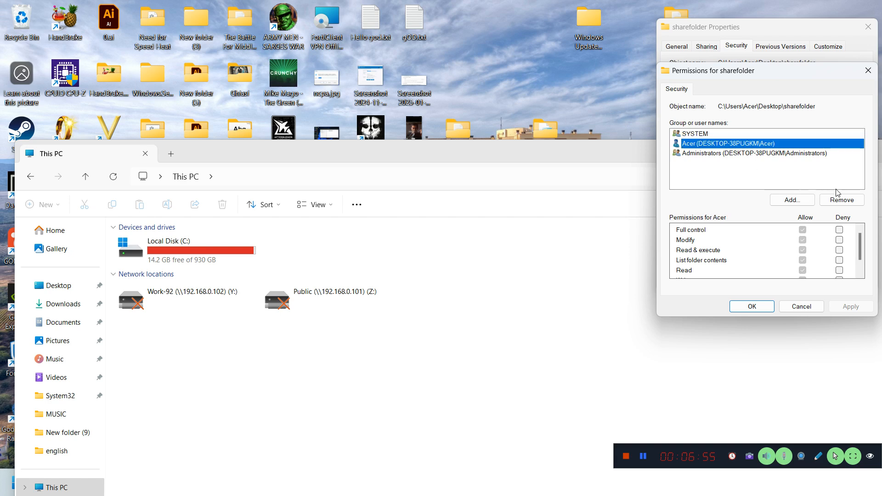
left_click(835, 199)
left_click(549, 297)
left_click(754, 153)
left_click(841, 200)
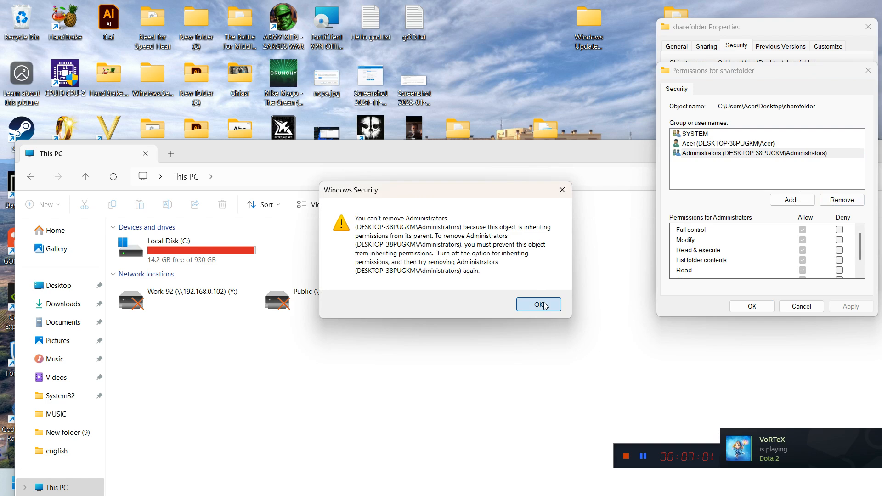
left_click(544, 305)
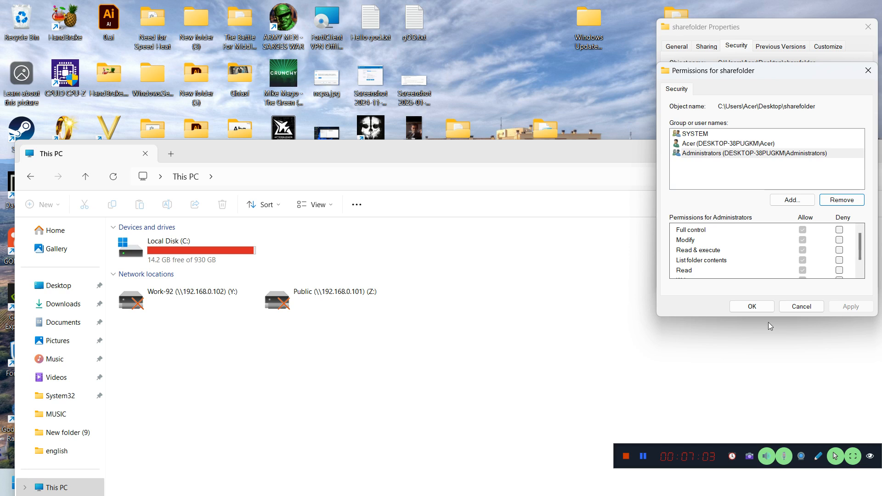
left_click(757, 307)
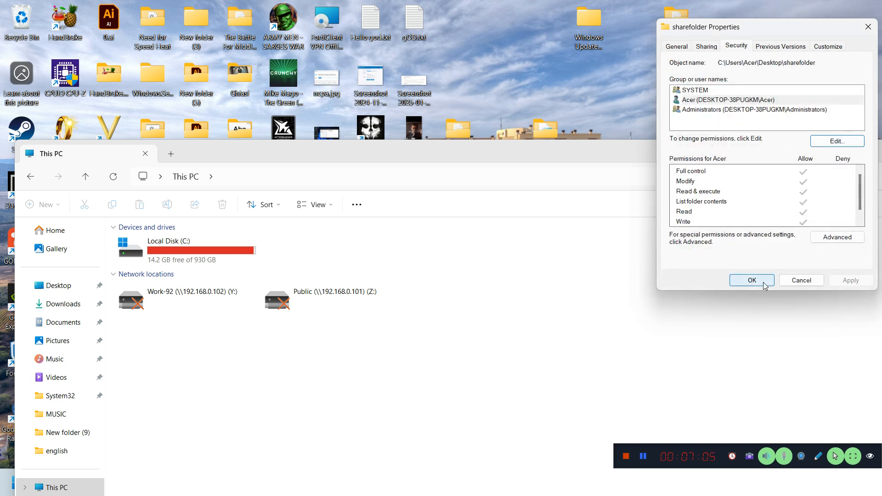
left_click(764, 285)
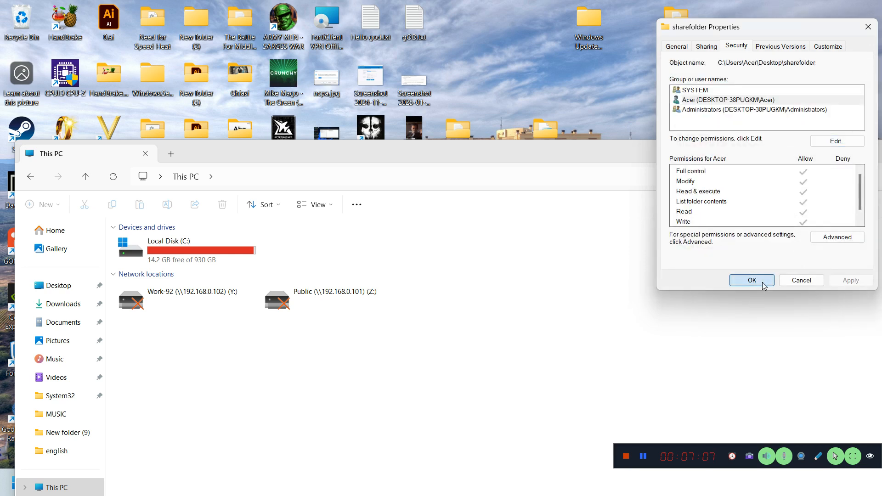